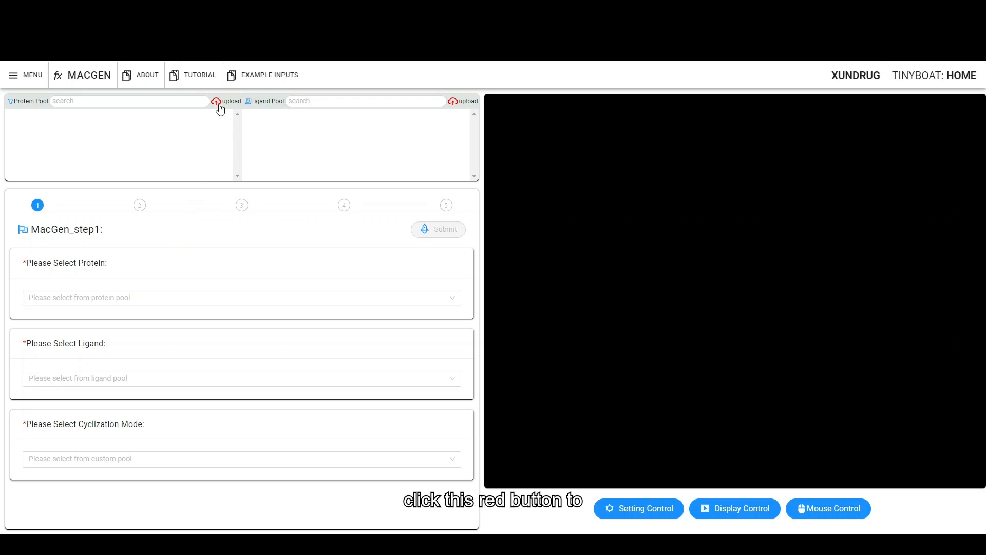
# Step: Open the MacGen example inputs page and review the example protein and ligand files offered
pyautogui.click(219, 106)
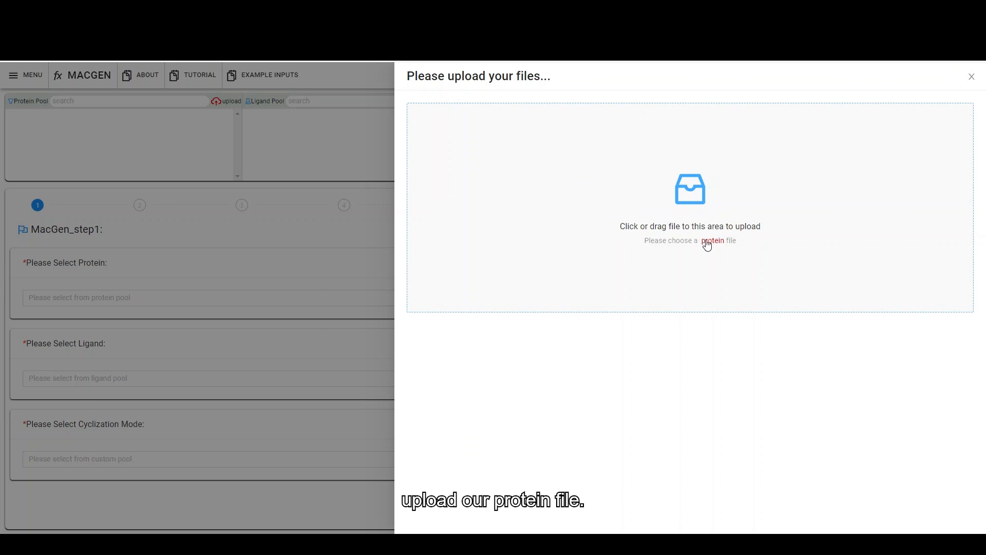
pyautogui.click(209, 204)
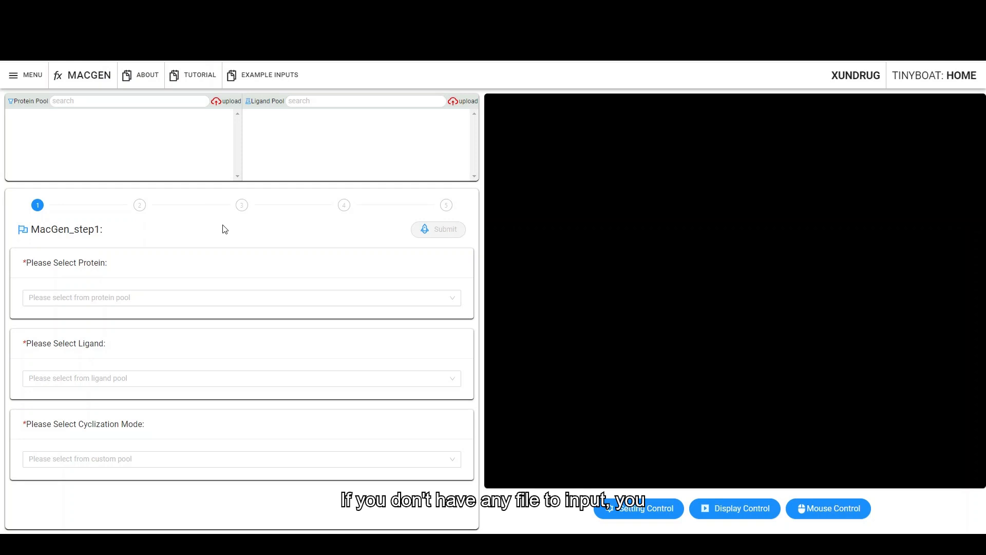
pyautogui.click(251, 82)
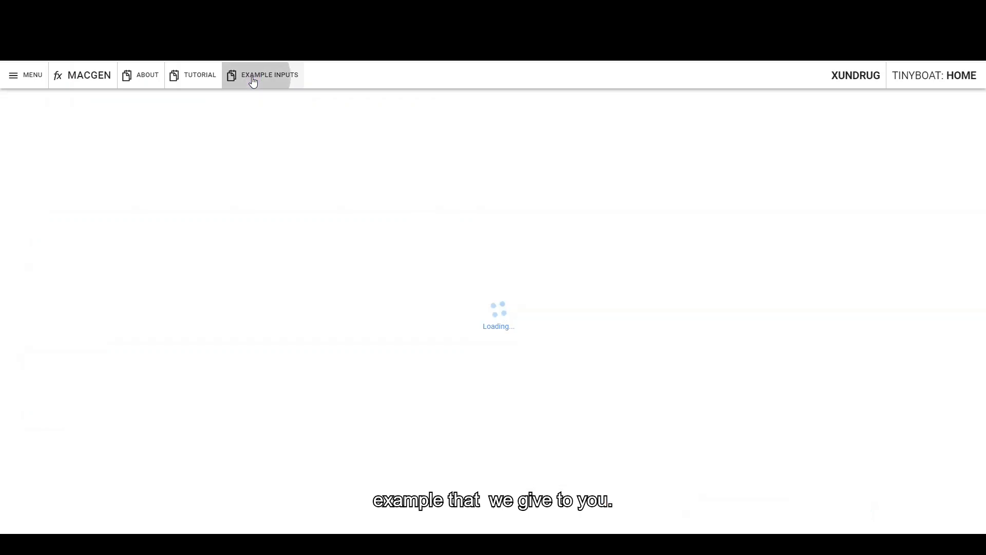
pyautogui.scroll(-5, 235, 218)
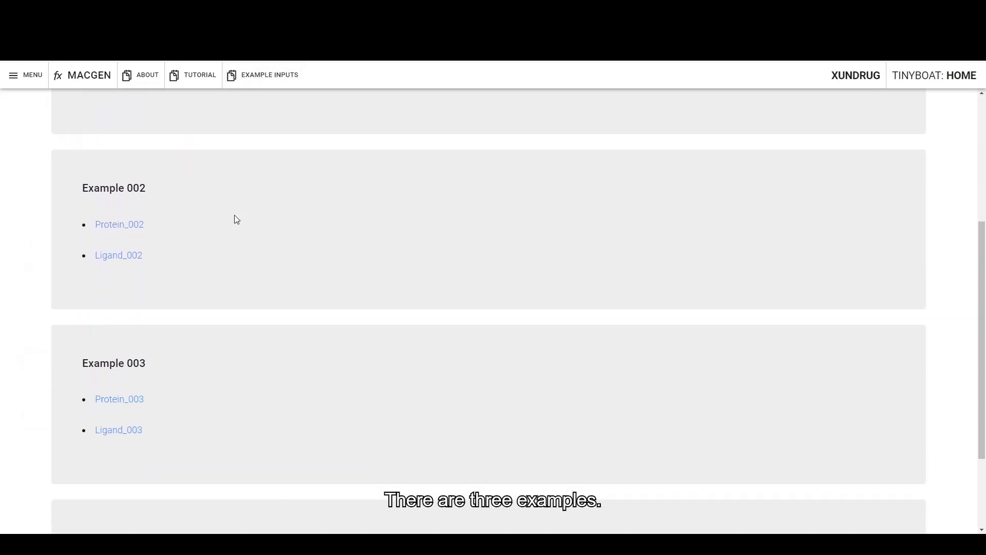
pyautogui.scroll(3, 215, 227)
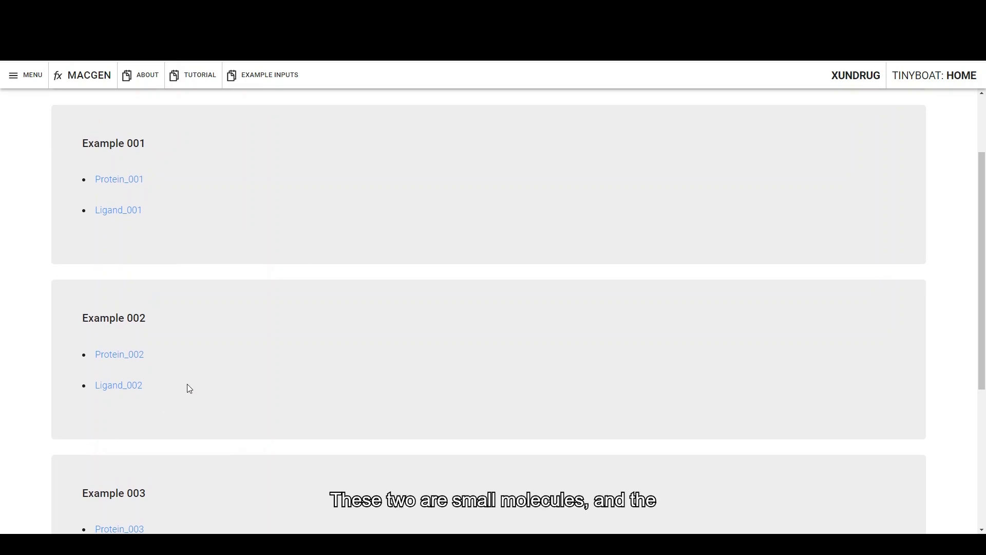
pyautogui.scroll(-4, 187, 386)
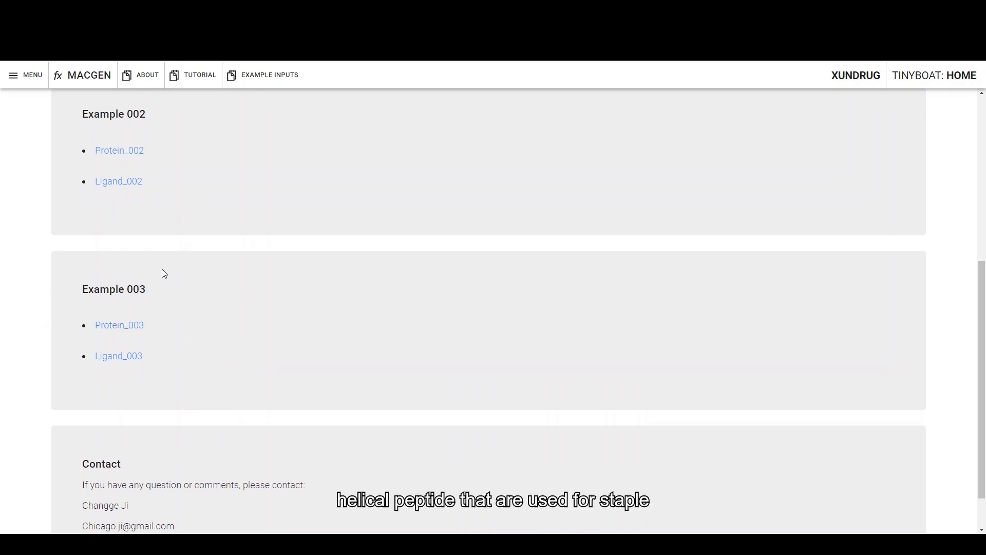
pyautogui.scroll(5, 195, 269)
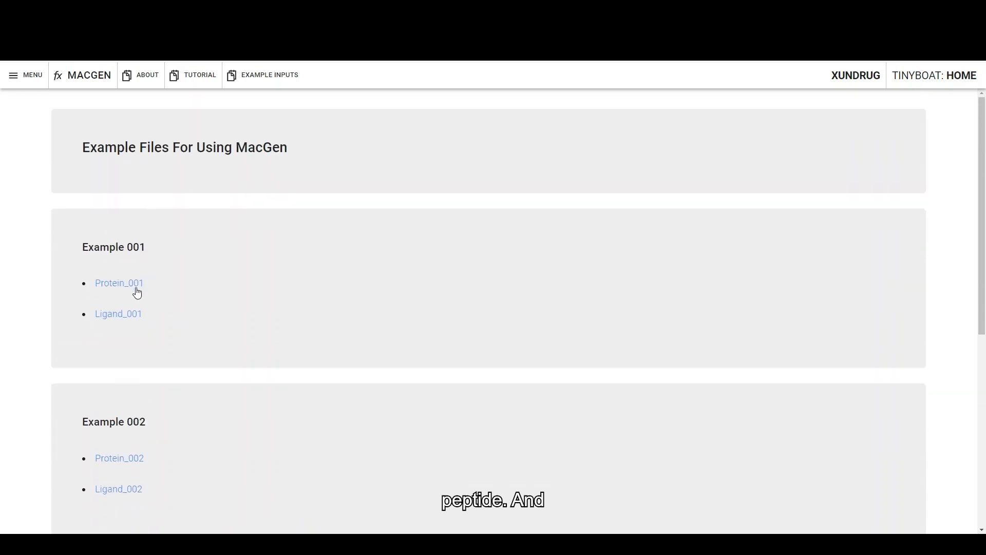
# Step: Return to the MacGen workspace and upload 2E9P_protein.pdb to the protein pool
pyautogui.click(100, 84)
pyautogui.click(220, 103)
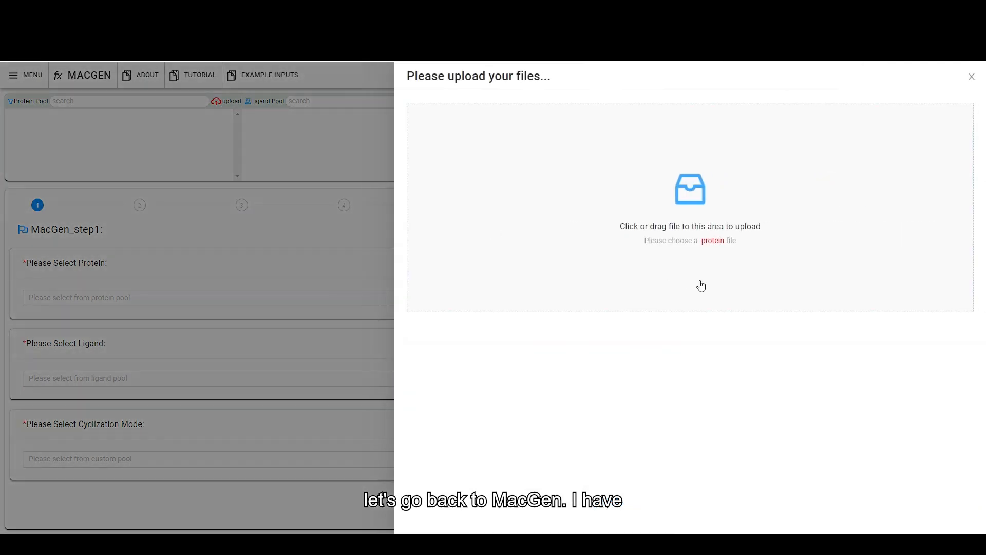
pyautogui.click(713, 240)
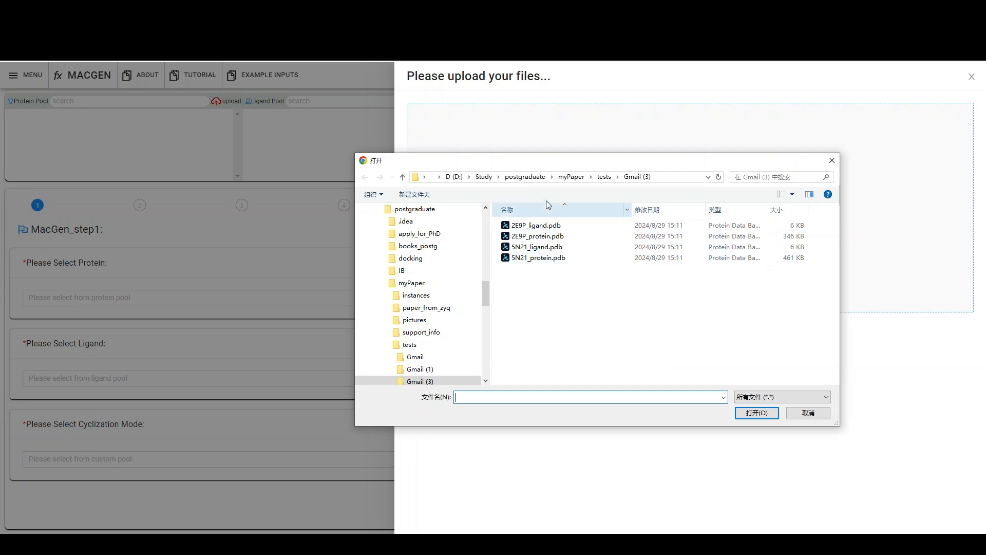
pyautogui.moveTo(544, 166); pyautogui.dragTo(521, 159)
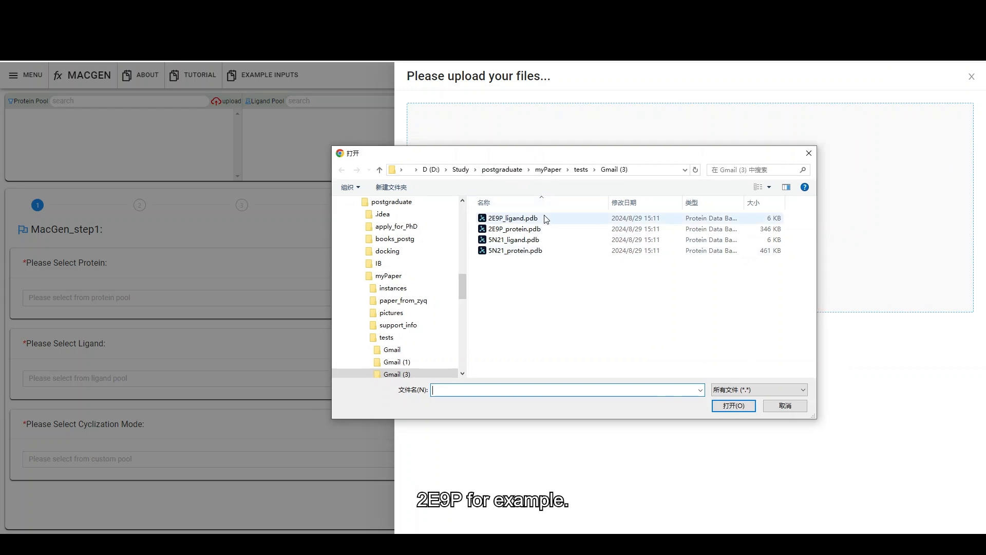
pyautogui.click(545, 229)
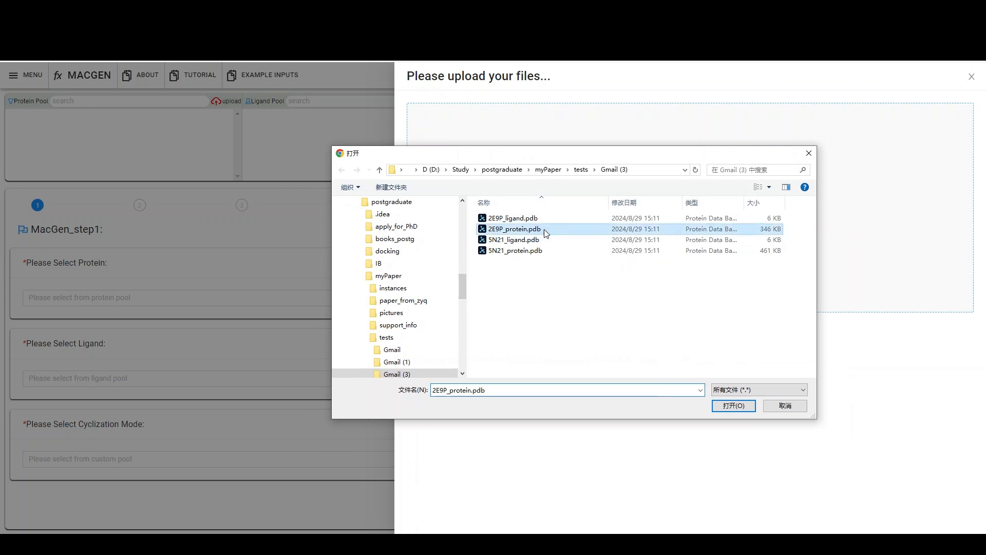
pyautogui.click(741, 409)
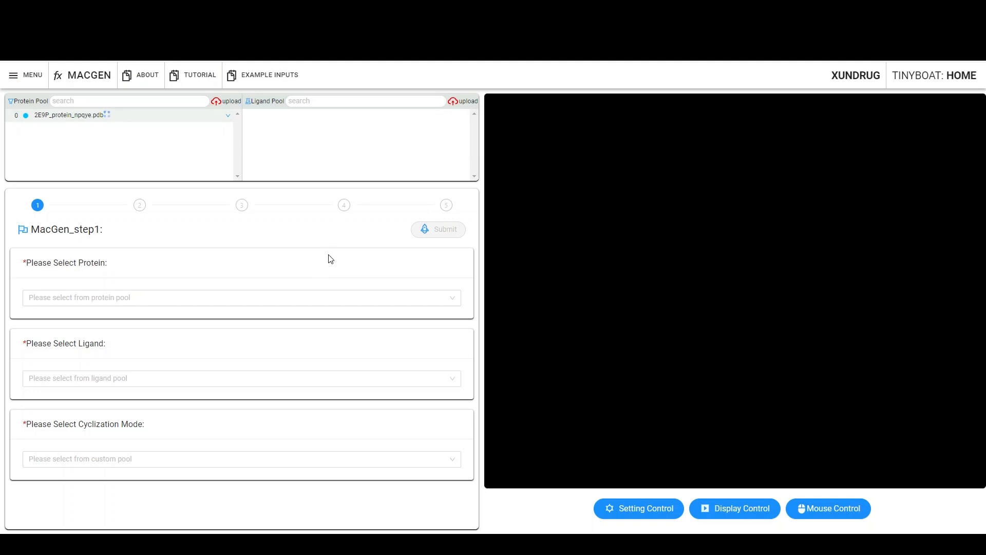
pyautogui.moveTo(774, 284); pyautogui.dragTo(719, 304)
# Step: Upload 2E9P_ligand.pdb to the ligand pool
pyautogui.click(451, 102)
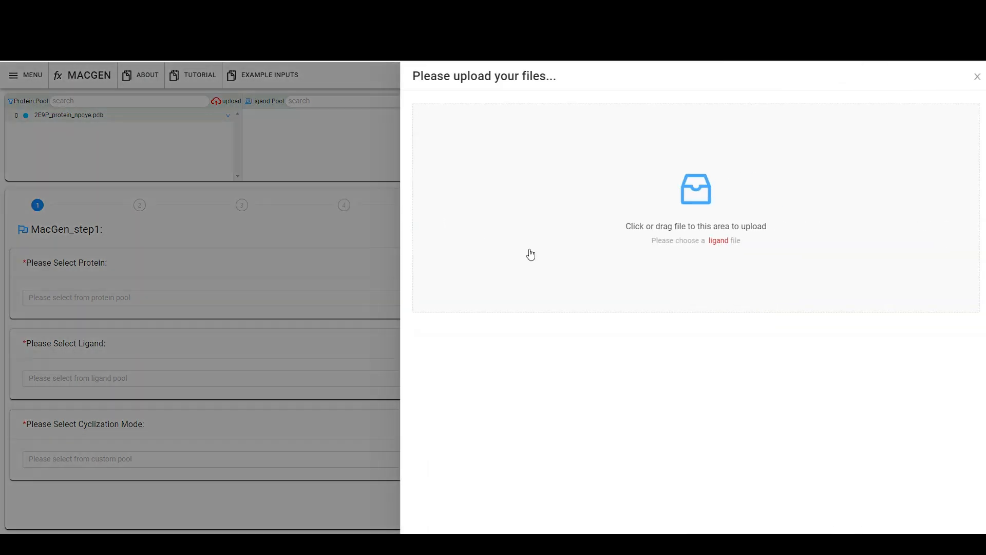
pyautogui.click(544, 281)
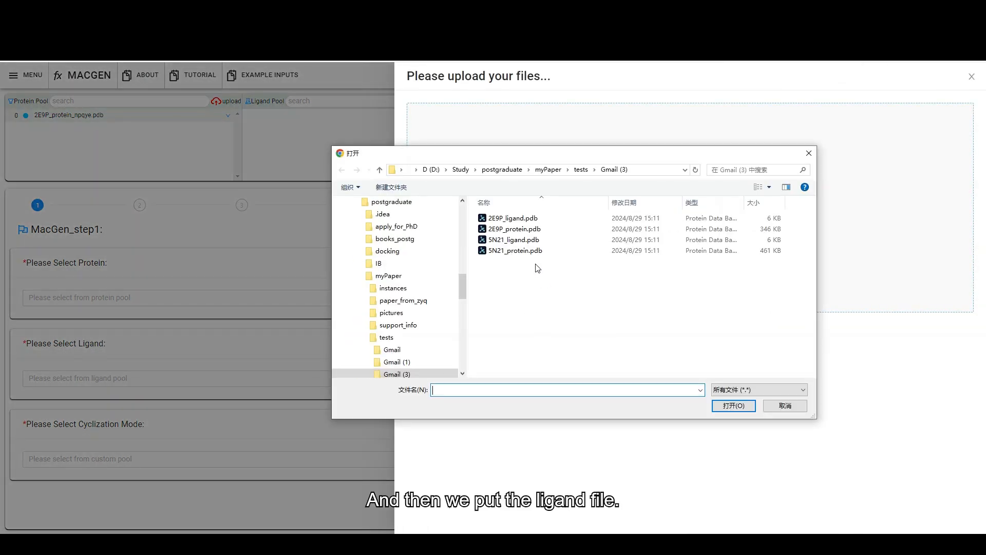
pyautogui.click(513, 219)
pyautogui.click(728, 407)
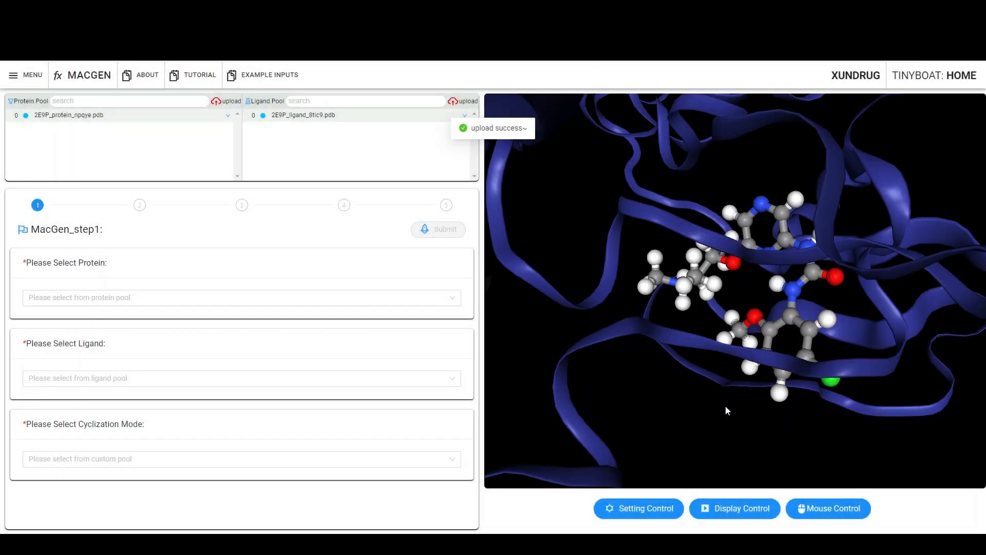
# Step: Examine the 2E9P ligand inside the protein's binding pocket from several angles and distances in the 3D viewer
pyautogui.moveTo(725, 408); pyautogui.dragTo(734, 380)
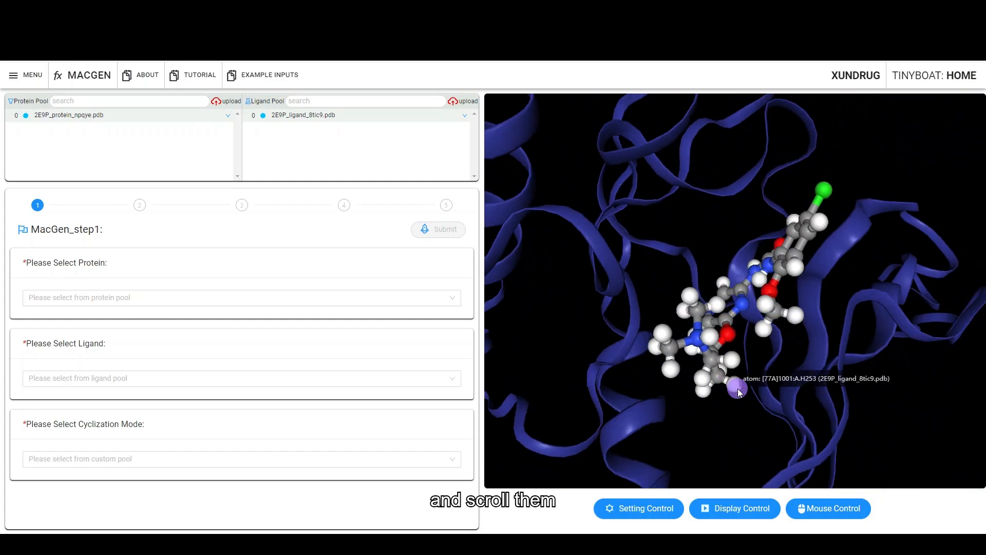
pyautogui.scroll(-10, 734, 375)
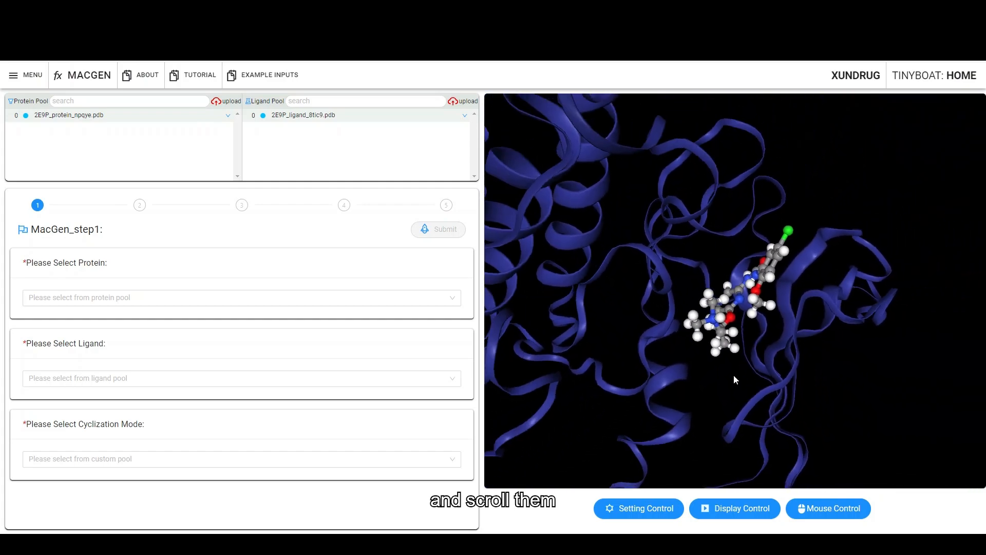
pyautogui.scroll(10, 734, 375)
pyautogui.moveTo(772, 379)
pyautogui.mouseDown()
pyautogui.moveTo(748, 359)
pyautogui.moveTo(745, 383)
pyautogui.moveTo(780, 377)
pyautogui.moveTo(770, 375)
pyautogui.moveTo(772, 389)
pyautogui.mouseUp()
pyautogui.click(133, 301)
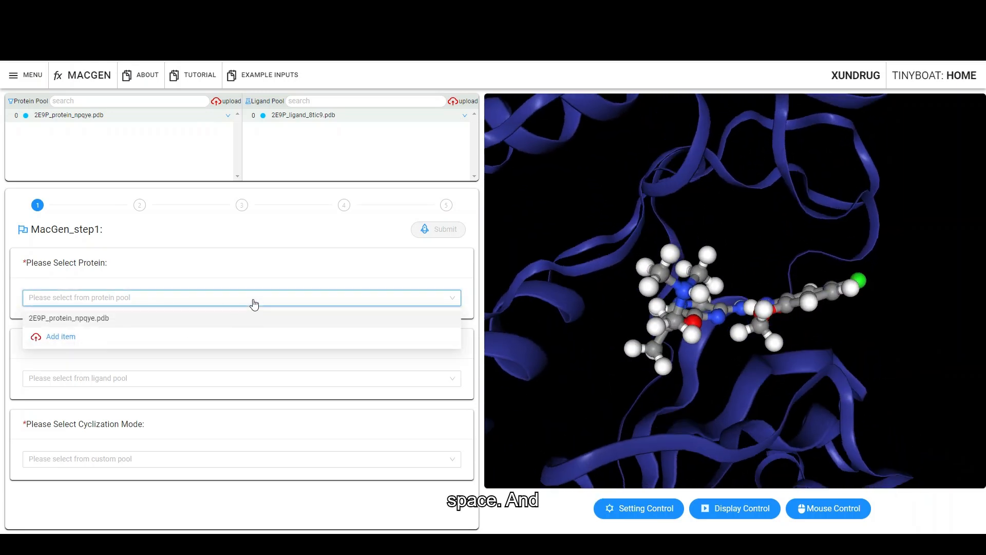
pyautogui.click(244, 273)
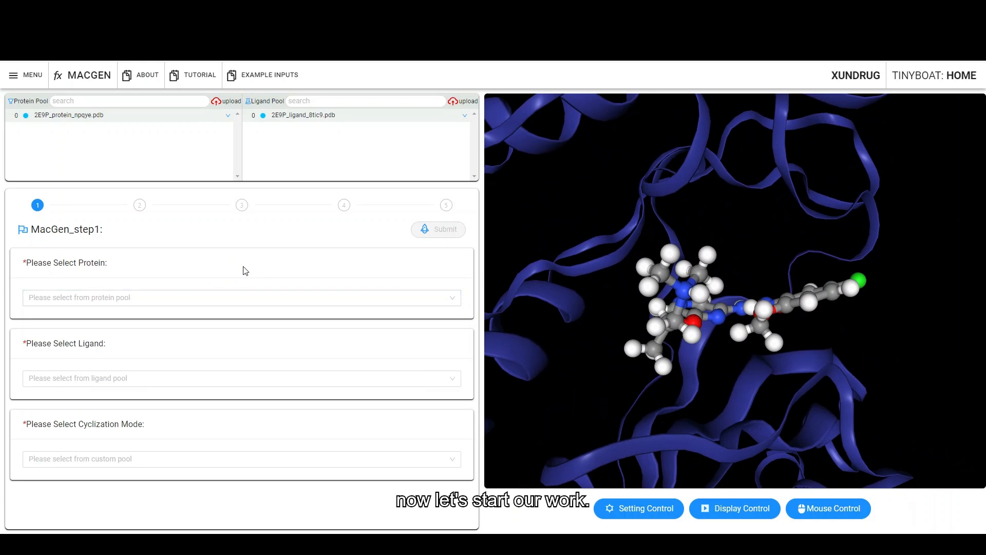
# Step: Choose the uploaded 2E9P protein and 2E9P ligand as the inputs for MacGen step 1
pyautogui.click(209, 299)
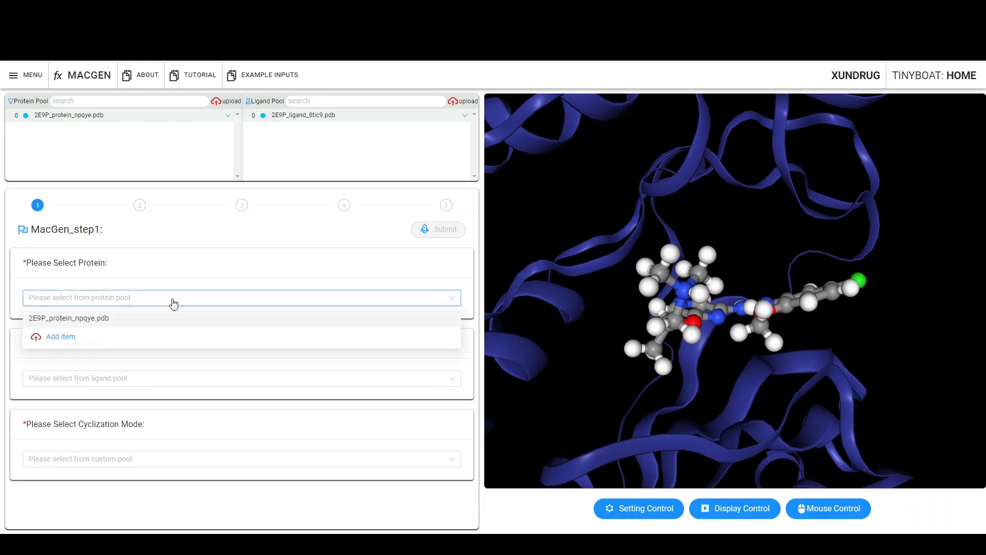
pyautogui.click(67, 319)
pyautogui.click(70, 385)
pyautogui.click(67, 399)
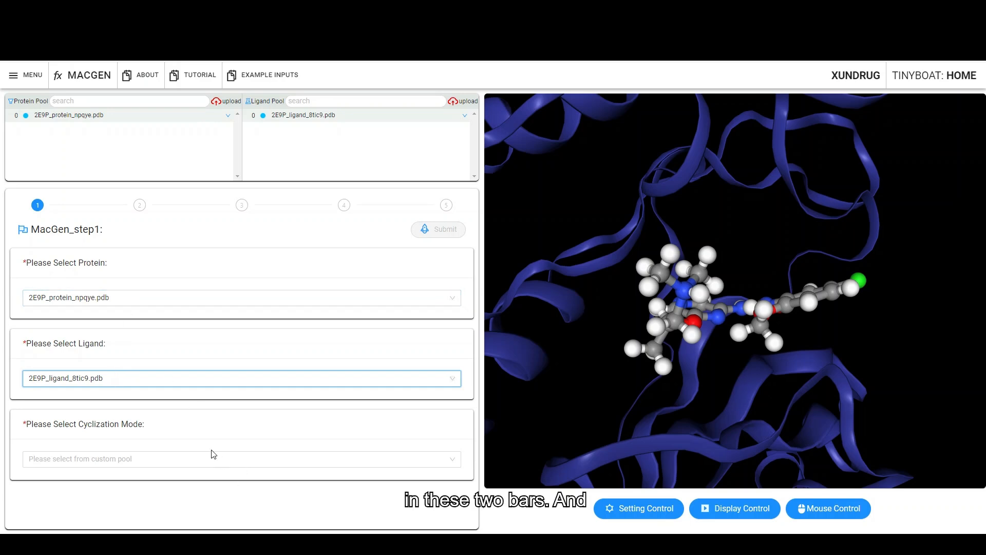
# Step: Set the cyclization mode to Cyclize Small Molecule and submit step 1
pyautogui.click(104, 459)
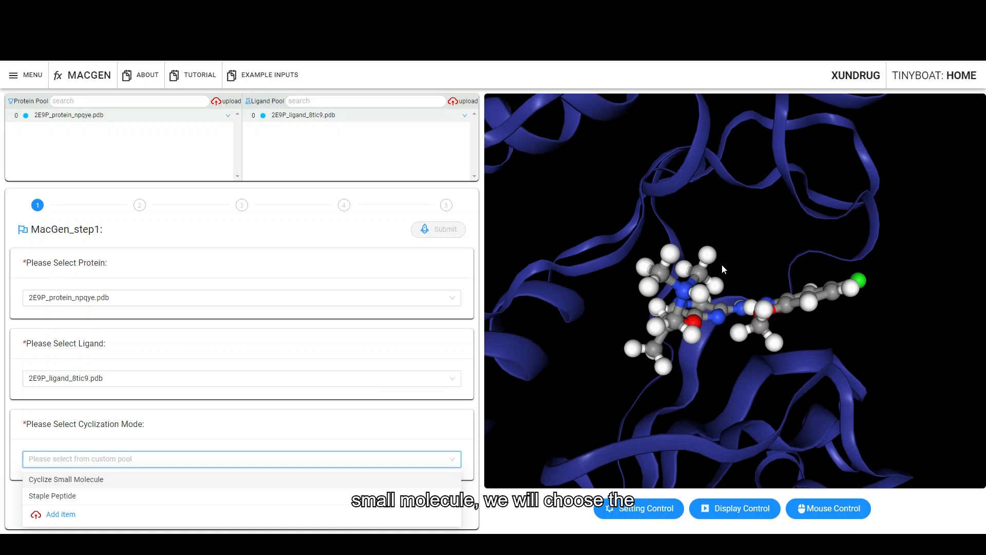
pyautogui.click(136, 481)
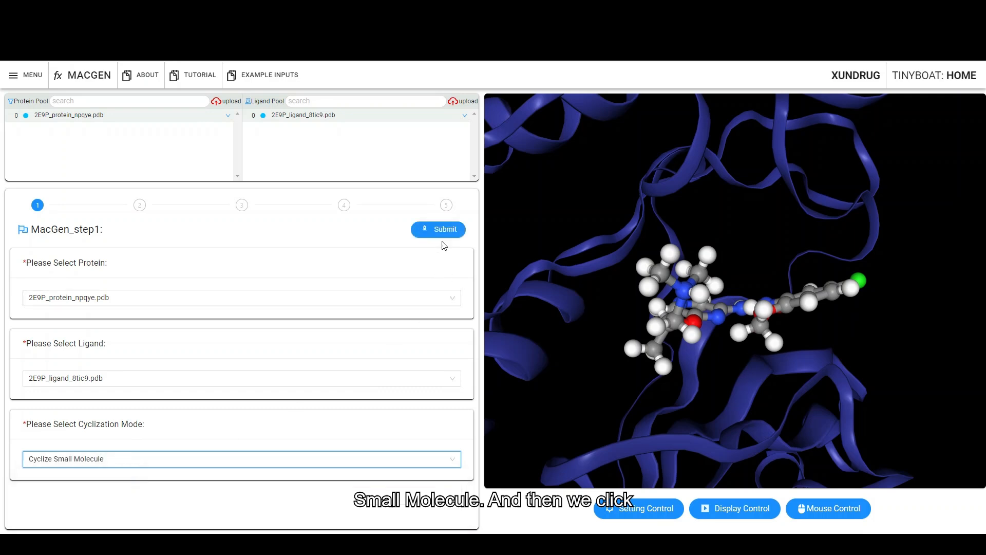
pyautogui.click(441, 230)
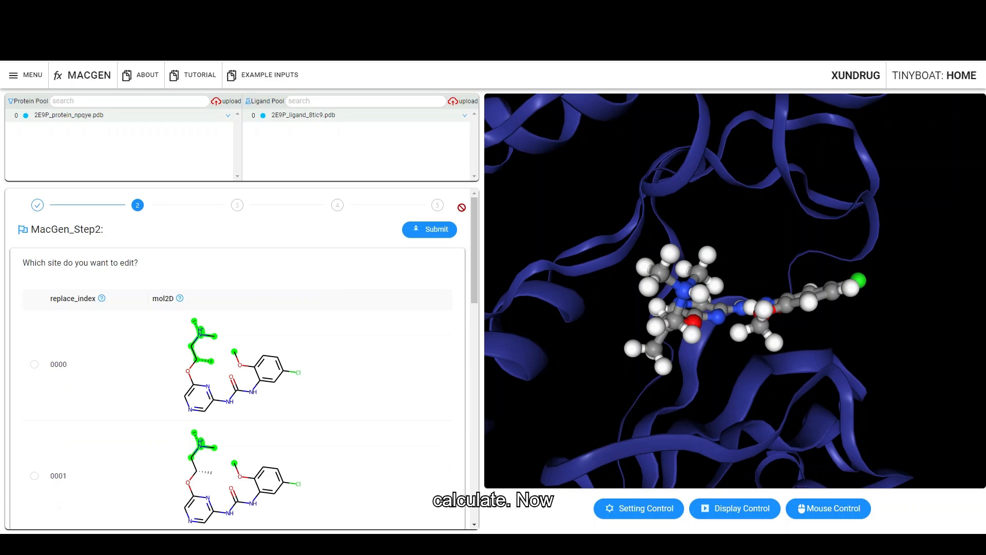
# Step: Review the candidate edit sites in the step 2 table and compare them with the ligand's 3D structure
pyautogui.scroll(-7, 386, 296)
pyautogui.scroll(-5, 385, 295)
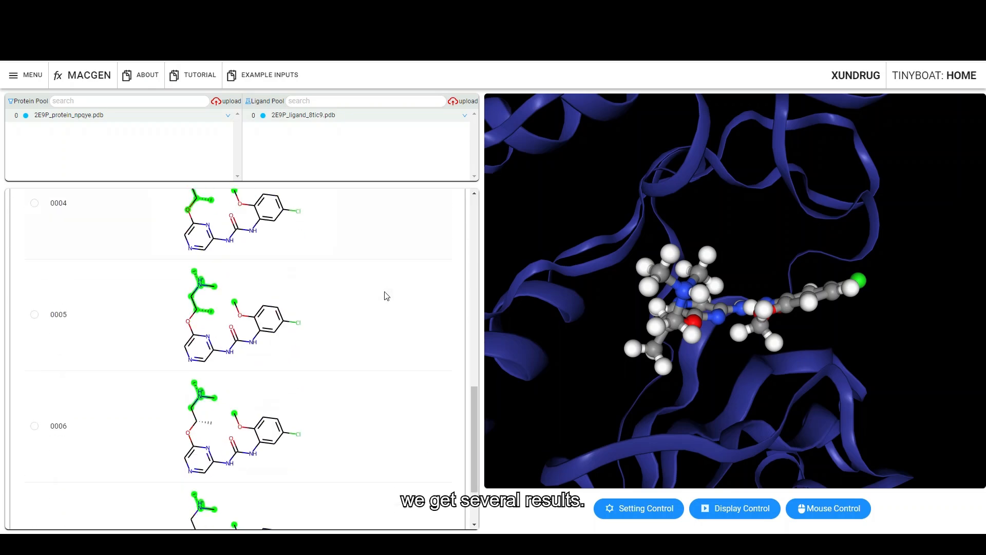
pyautogui.scroll(10, 274, 336)
pyautogui.scroll(3, 273, 336)
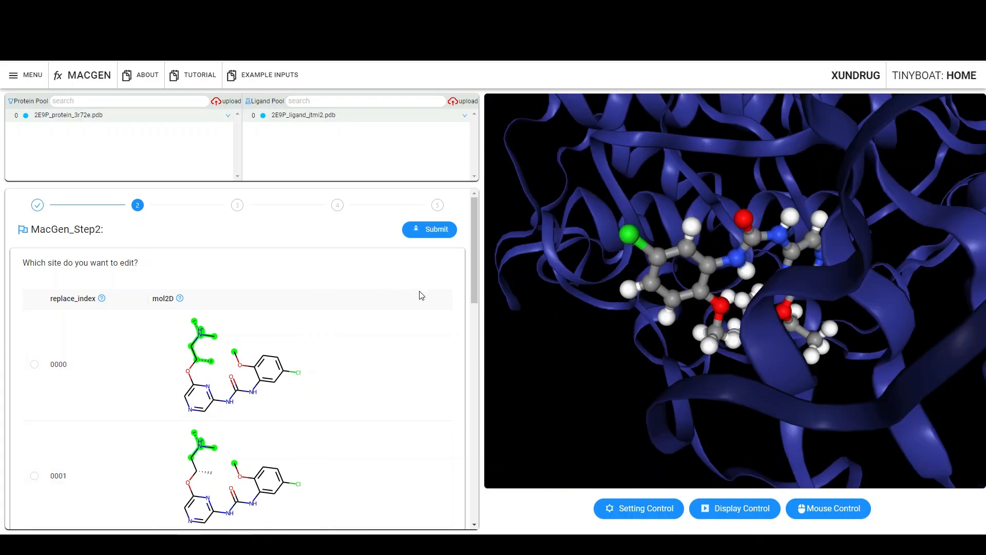
pyautogui.moveTo(541, 304); pyautogui.dragTo(565, 314)
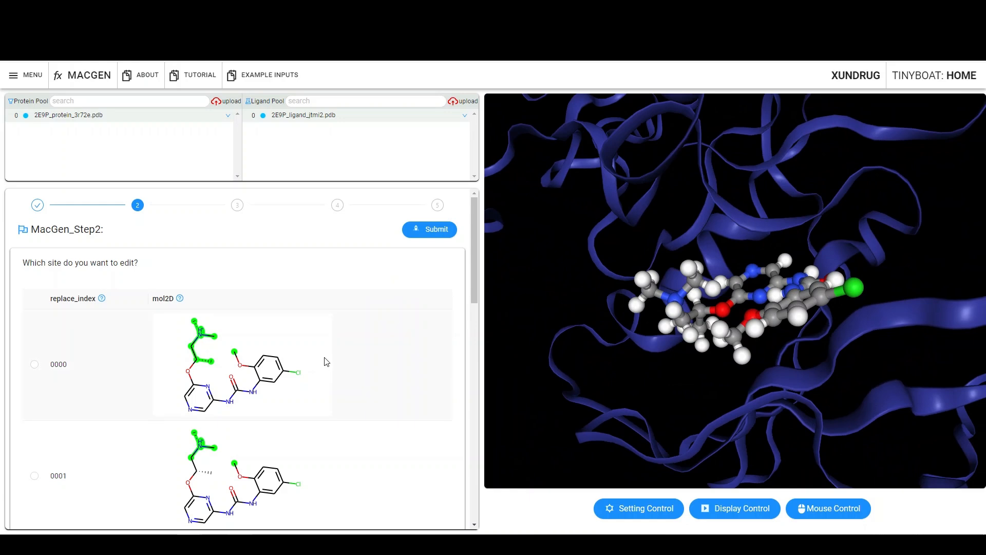
pyautogui.scroll(-6, 327, 363)
pyautogui.scroll(6, 324, 360)
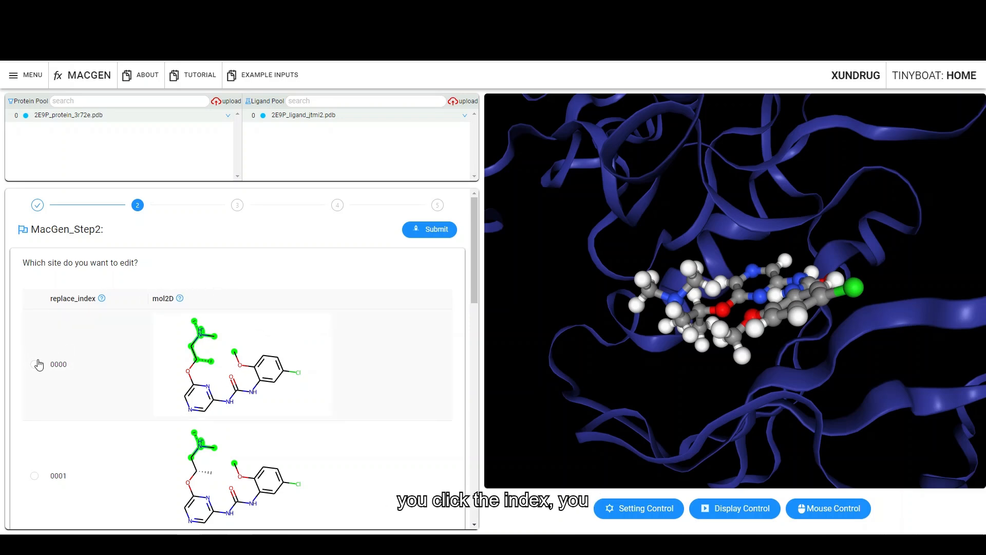
# Step: Preview edit site 0000 and examine its highlighted atoms on the 3D ligand from several angles
pyautogui.click(35, 365)
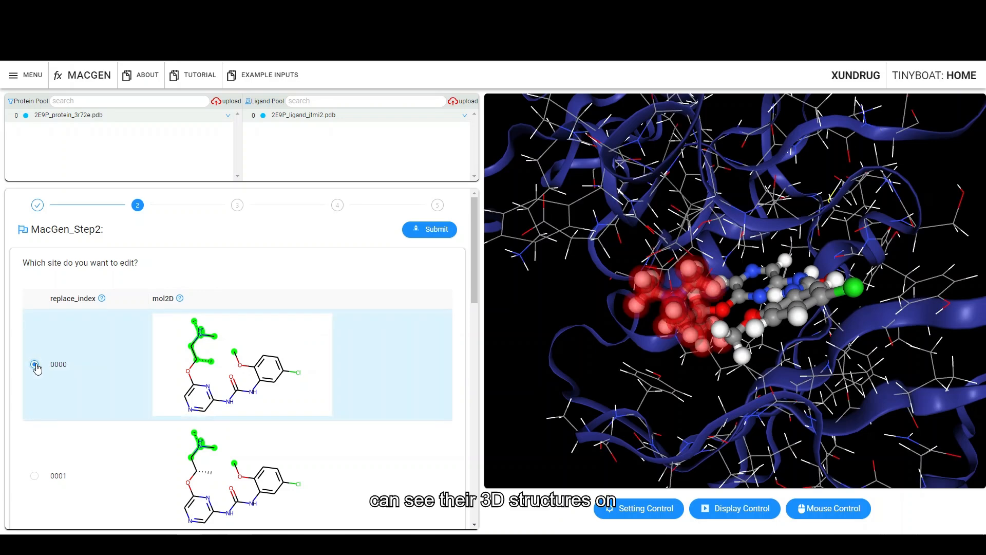
pyautogui.moveTo(560, 306); pyautogui.dragTo(586, 292)
pyautogui.moveTo(572, 291)
pyautogui.mouseDown()
pyautogui.moveTo(557, 293)
pyautogui.moveTo(583, 304)
pyautogui.moveTo(562, 299)
pyautogui.moveTo(569, 288)
pyautogui.moveTo(591, 288)
pyautogui.mouseUp()
pyautogui.moveTo(874, 403); pyautogui.dragTo(907, 401)
# Step: Preview edit sites 0001, 0002, 0003 and 0007 in turn on the 3D ligand structure
pyautogui.scroll(-4, 245, 385)
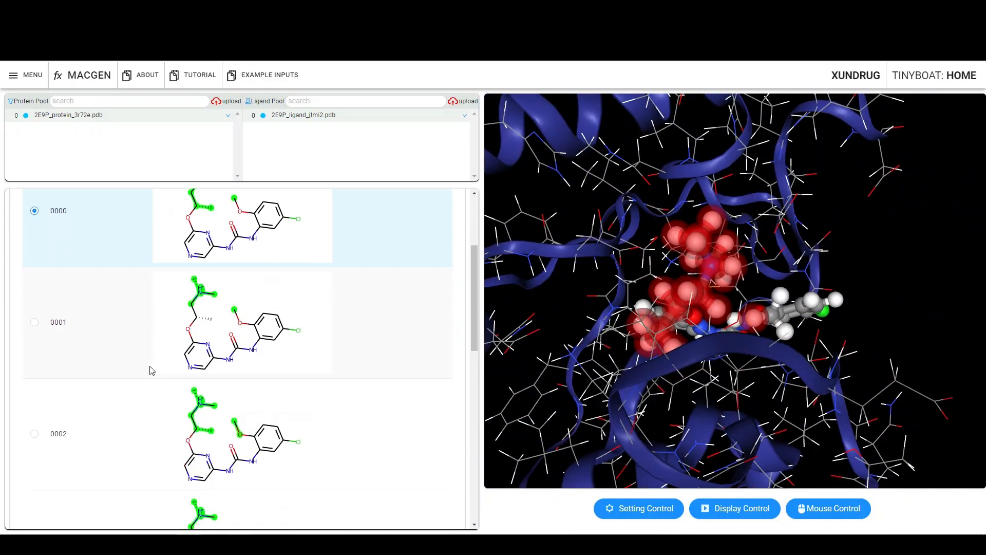
pyautogui.click(34, 271)
pyautogui.click(34, 382)
pyautogui.scroll(-2, 84, 393)
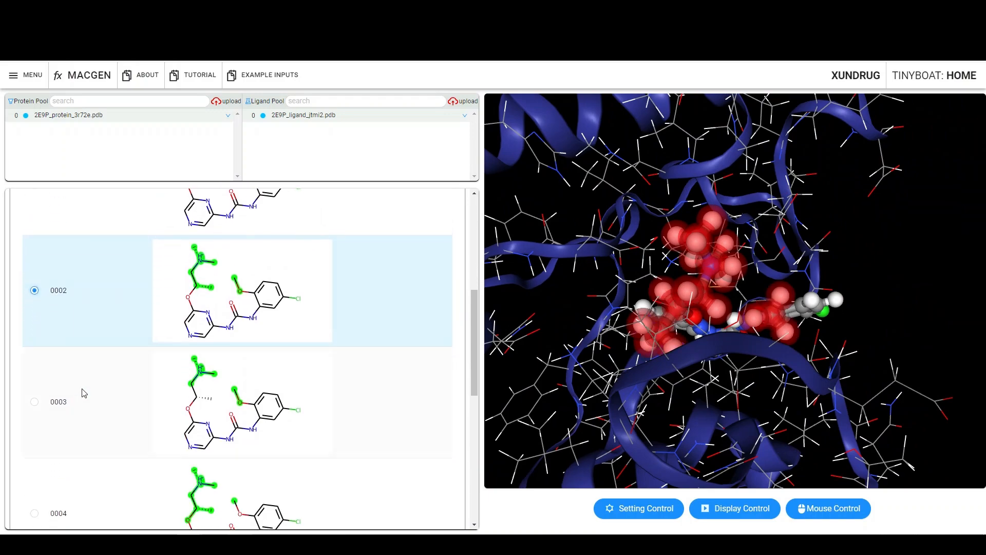
pyautogui.click(34, 392)
pyautogui.scroll(-1, 128, 370)
pyautogui.scroll(-4, 128, 370)
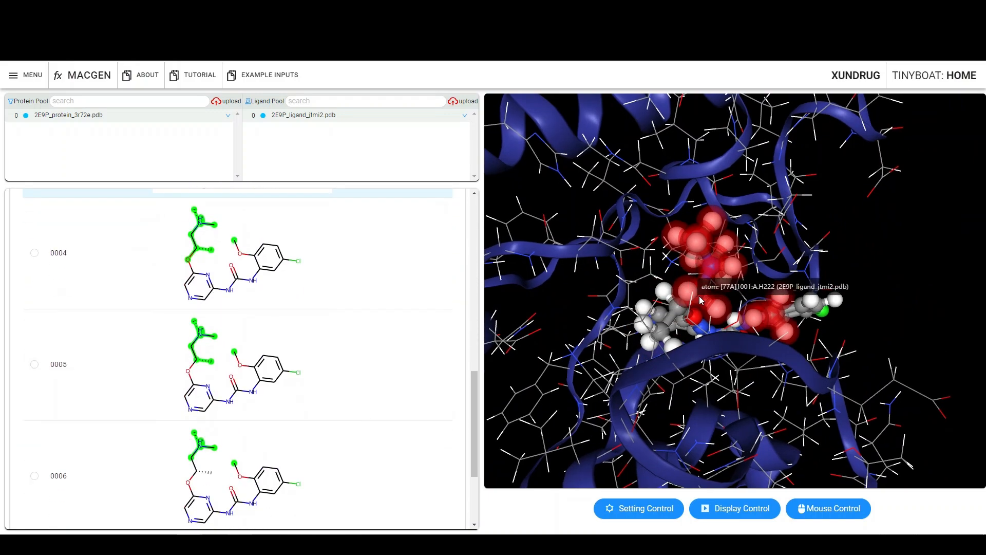
pyautogui.scroll(-3, 127, 389)
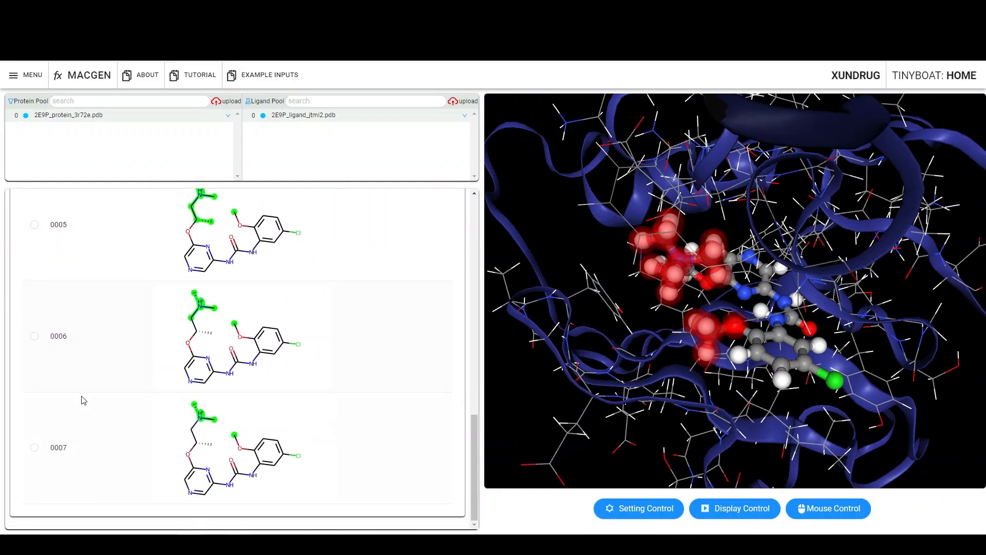
pyautogui.click(34, 448)
# Step: Select replace index 0000 as the site to edit in step 2
pyautogui.scroll(10, 190, 387)
pyautogui.scroll(3, 190, 386)
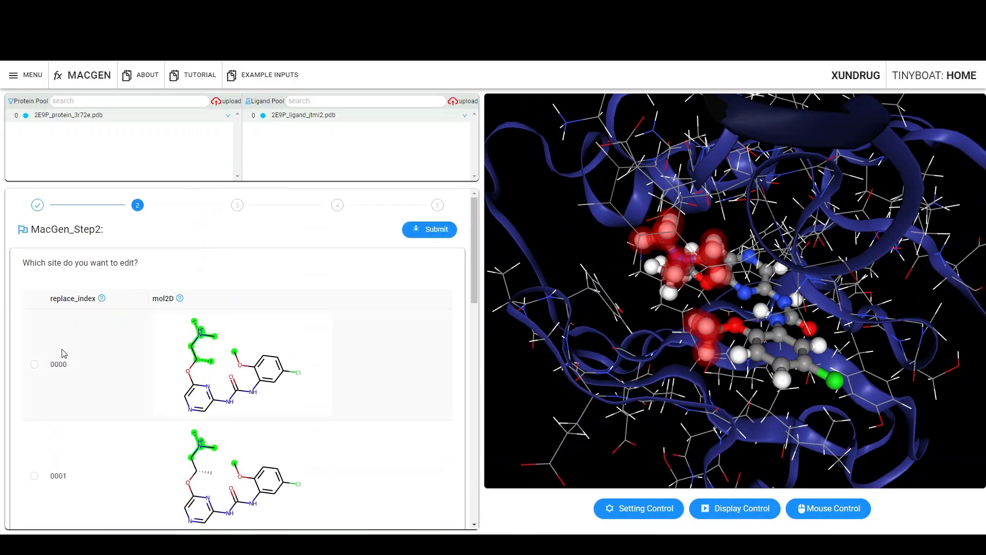
pyautogui.click(34, 365)
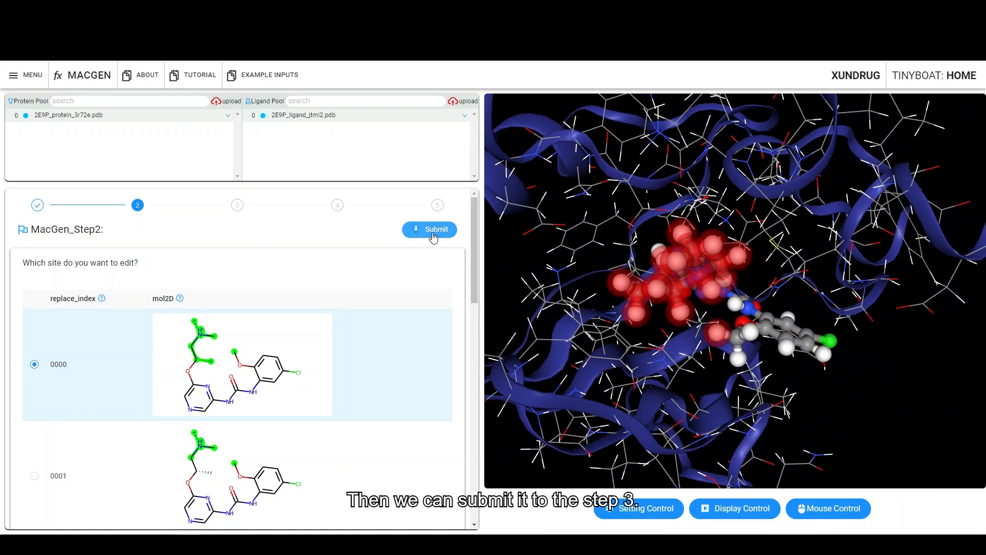
# Step: Submit the selected edit site to step 3 and review the optional protein interaction sites with their types and residues
pyautogui.click(433, 234)
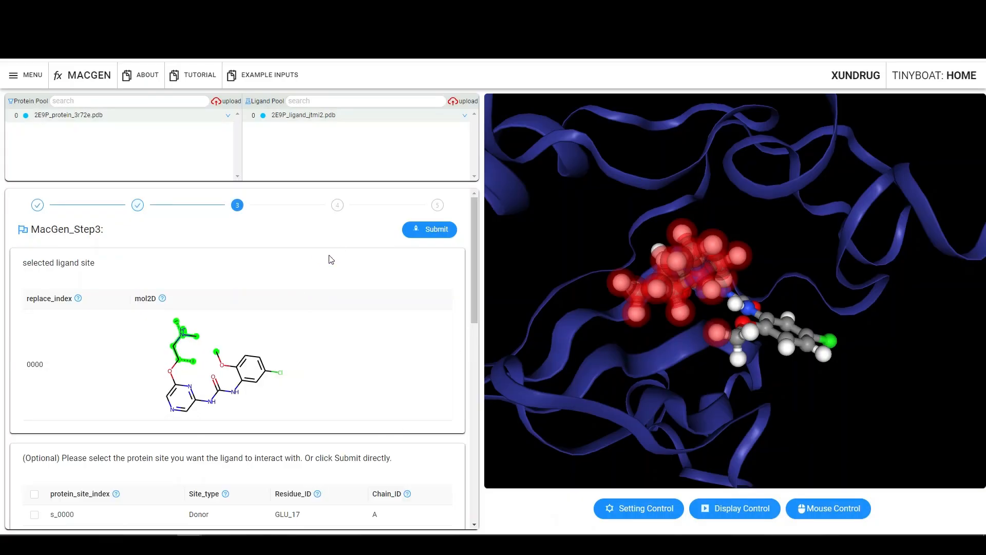
pyautogui.scroll(-3, 362, 280)
pyautogui.scroll(-1, 363, 280)
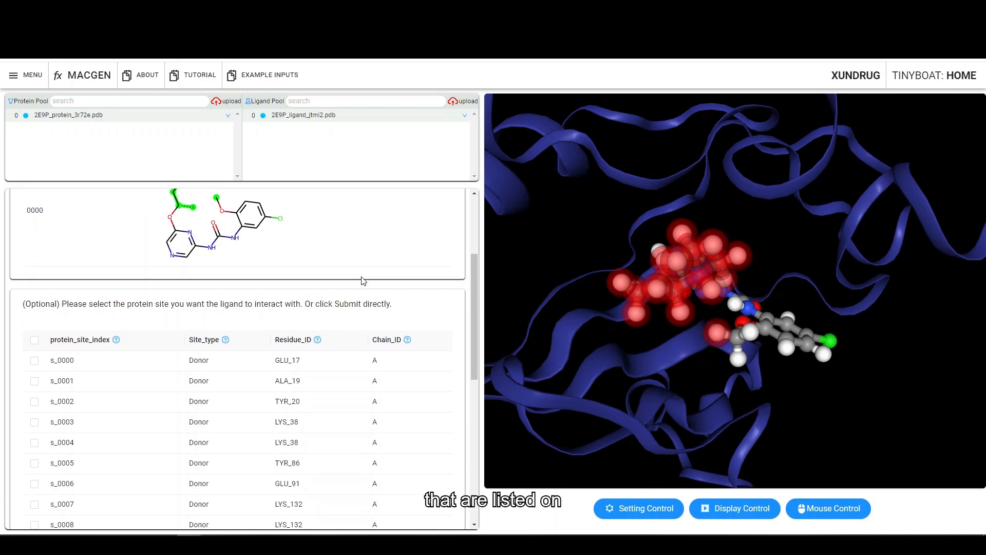
pyautogui.scroll(-7, 286, 379)
pyautogui.scroll(8, 286, 378)
pyautogui.scroll(-3, 287, 379)
pyautogui.scroll(-5, 287, 379)
pyautogui.scroll(6, 287, 379)
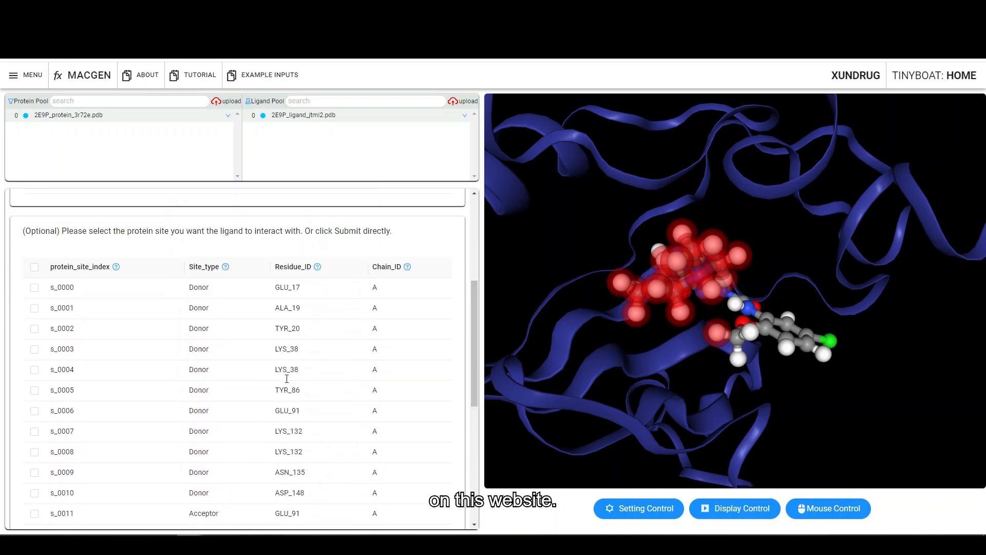
pyautogui.scroll(4, 286, 378)
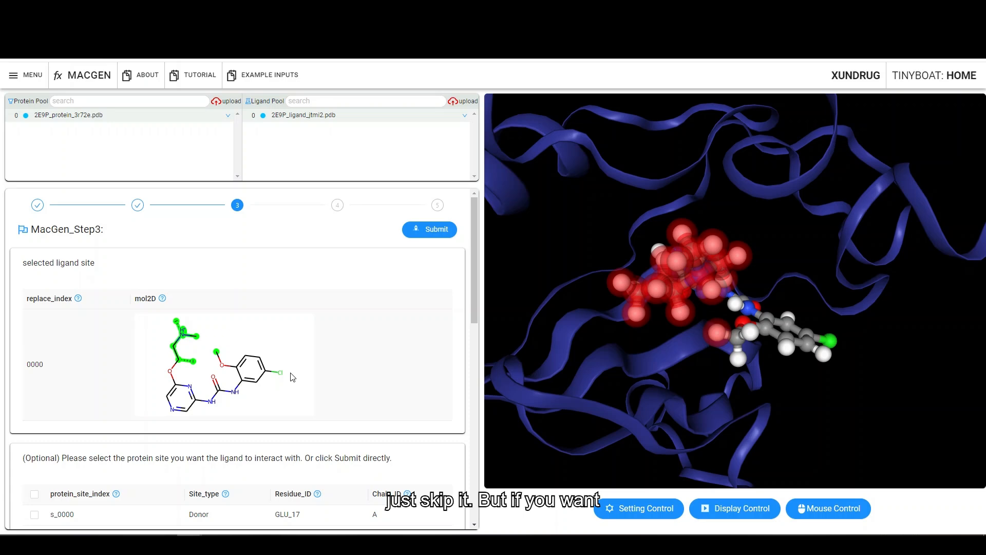
# Step: Select protein sites s_0001 (ALA_19) and s_0003 (LYS_38) and examine their markers on the 3D structure
pyautogui.moveTo(687, 329); pyautogui.dragTo(676, 332)
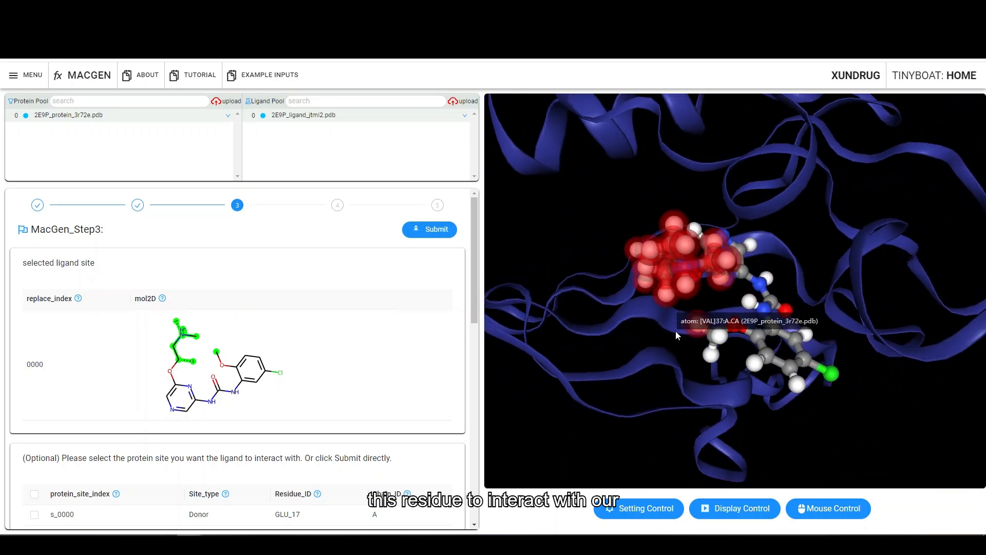
pyautogui.scroll(-3, 345, 343)
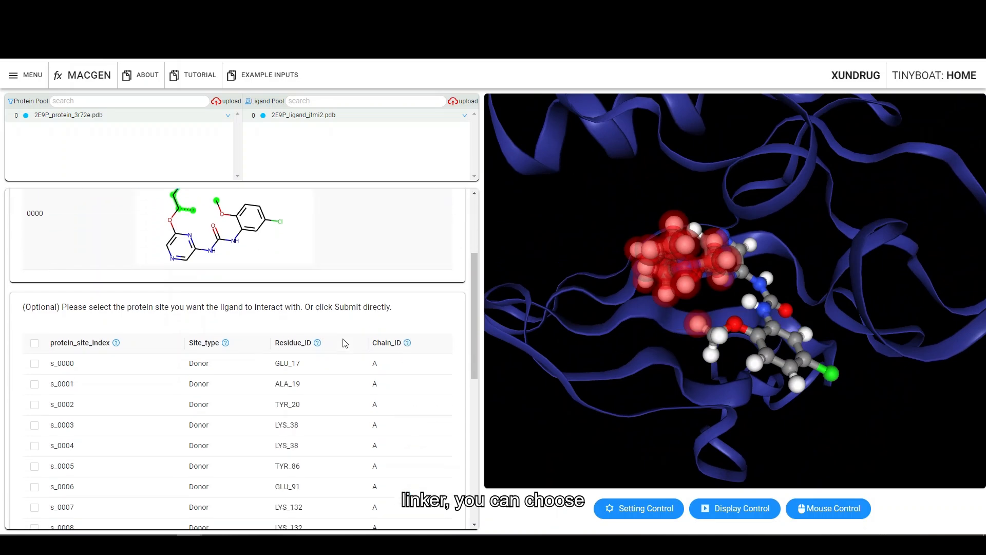
pyautogui.click(34, 382)
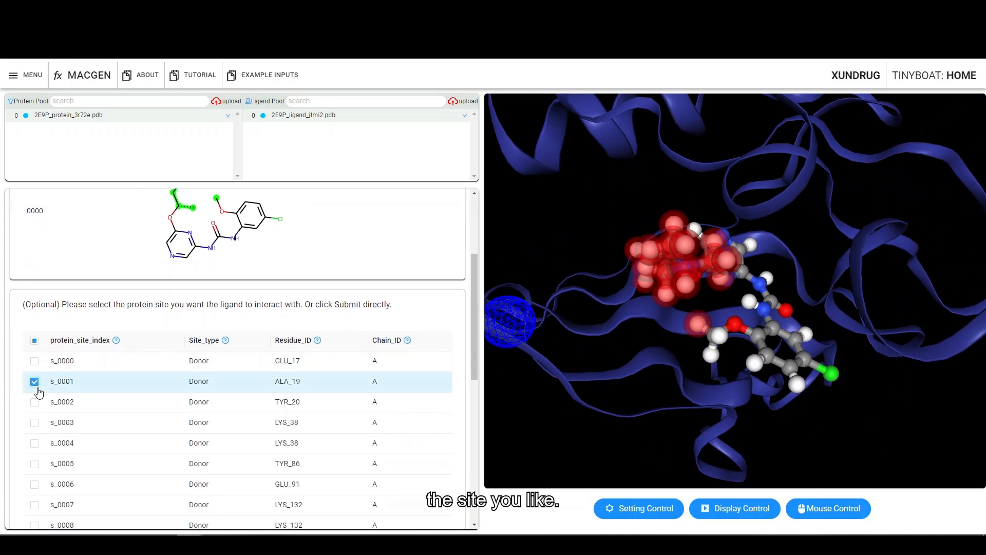
pyautogui.click(35, 423)
pyautogui.scroll(-4, 57, 425)
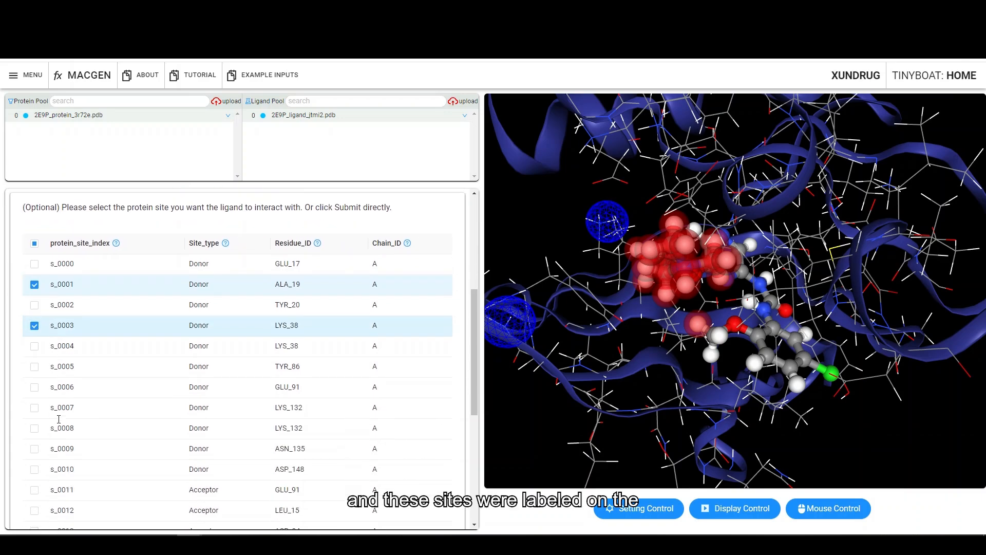
pyautogui.moveTo(776, 349); pyautogui.dragTo(798, 370)
# Step: Try acceptor site s_0020 (ASN_135) as a protein interaction site, then deselect it
pyautogui.scroll(-3, 60, 407)
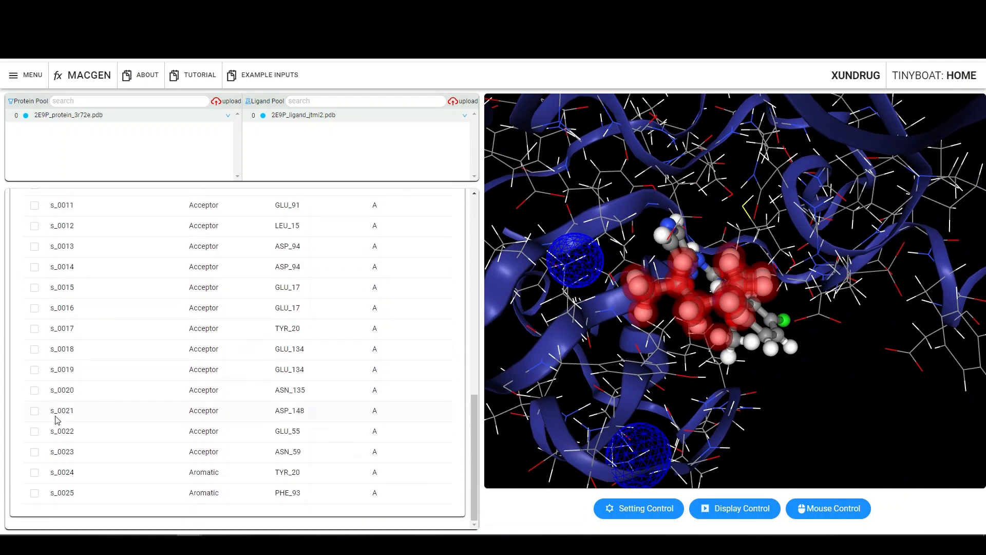
pyautogui.click(34, 391)
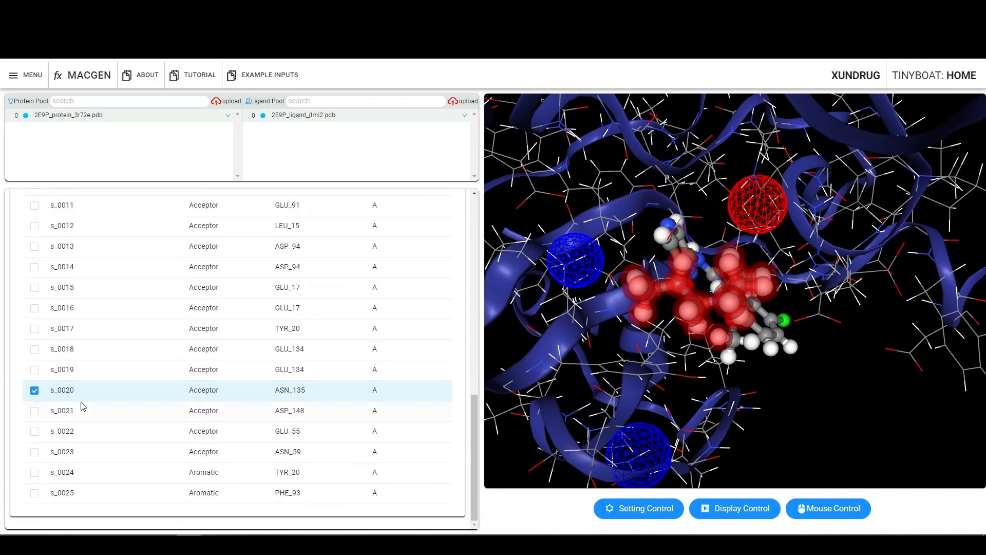
pyautogui.click(35, 392)
# Step: Deselect protein sites s_0003 and s_0001 and submit step 3 without any protein interaction site
pyautogui.scroll(6, 37, 393)
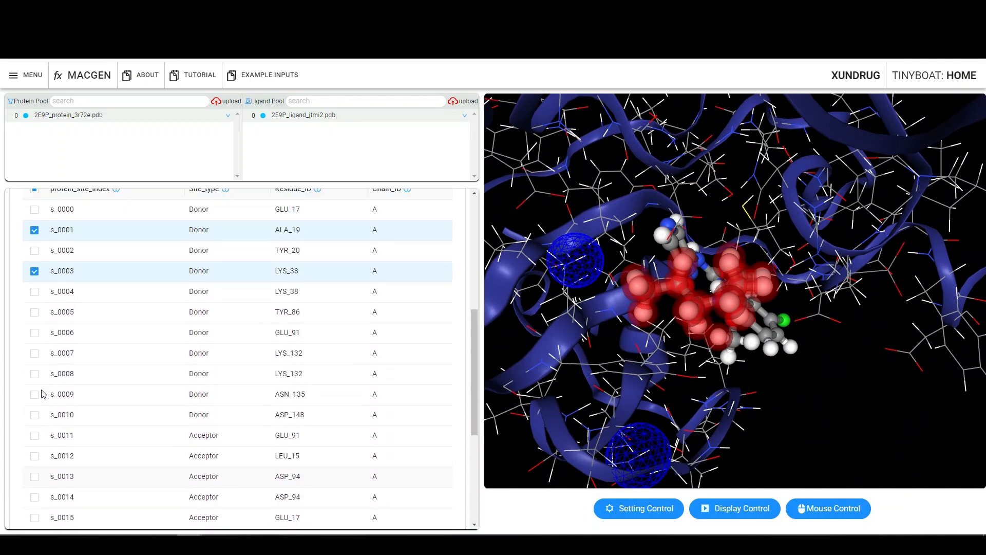
pyautogui.click(35, 348)
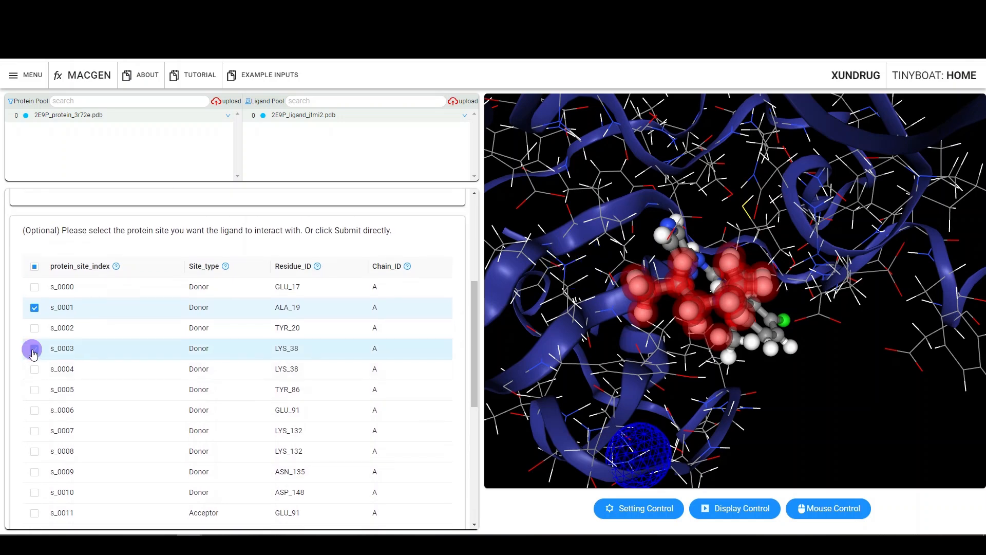
pyautogui.click(35, 308)
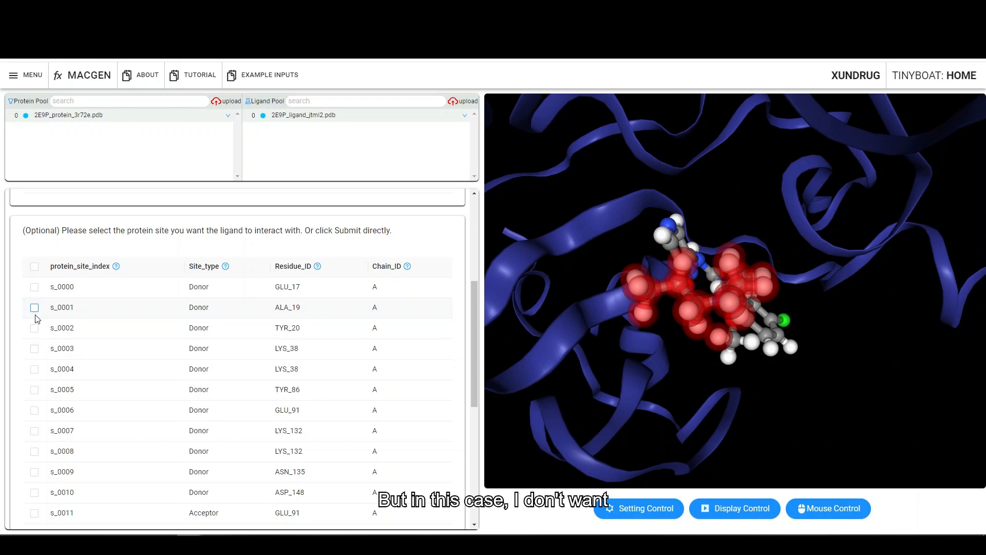
pyautogui.scroll(4, 313, 362)
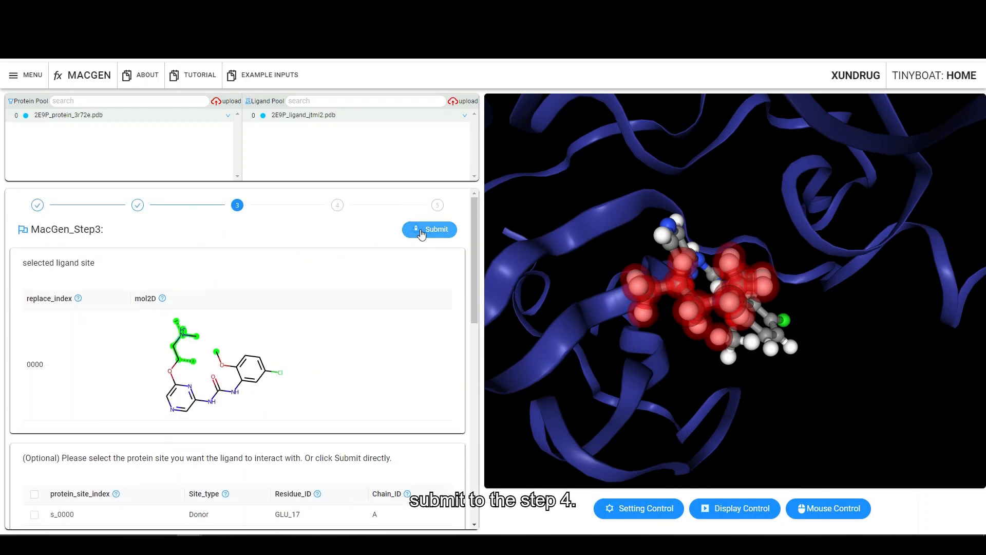
pyautogui.click(422, 229)
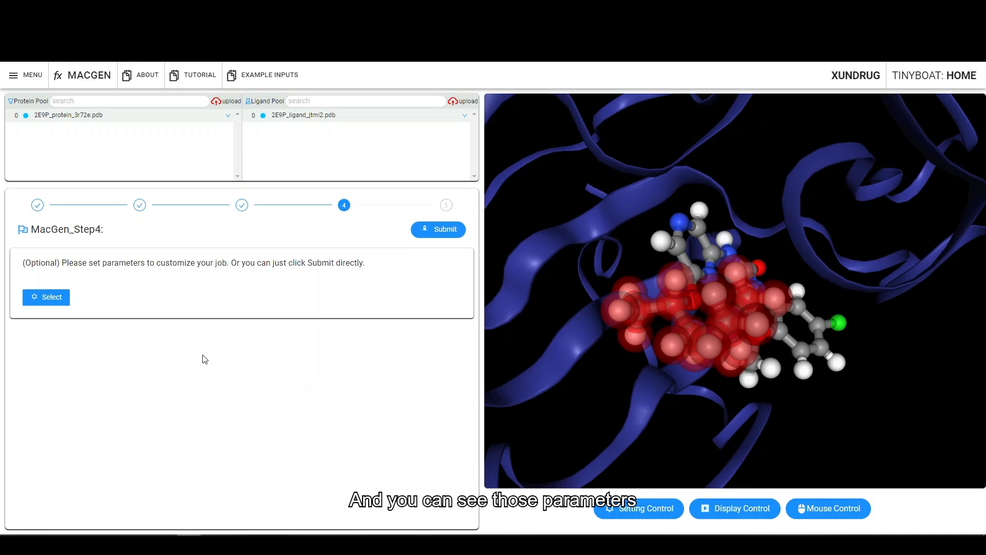
# Step: Review the optional calculation parameters in the Linker_Category, Linker_Property and PhyChem_Prop groups without adding any to the query
pyautogui.click(60, 297)
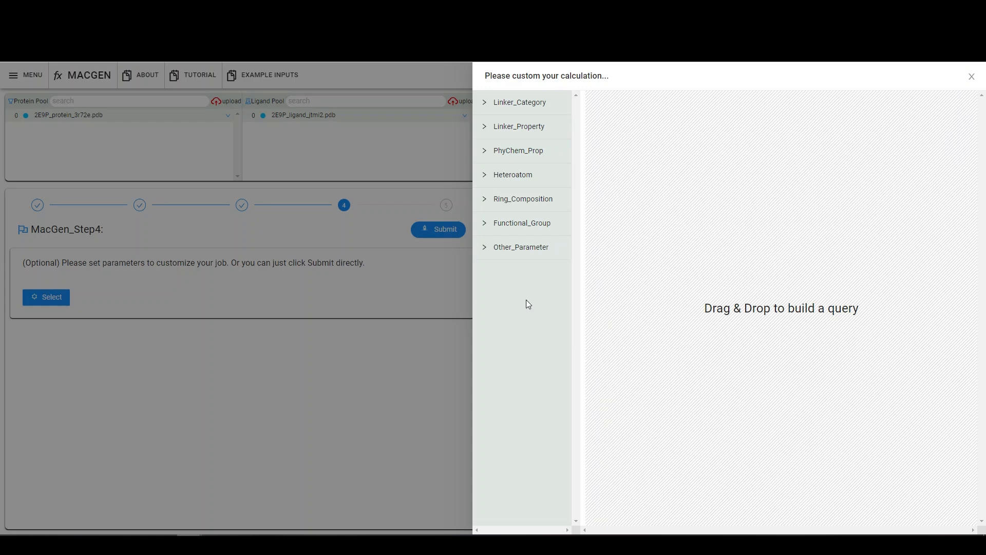
pyautogui.click(524, 106)
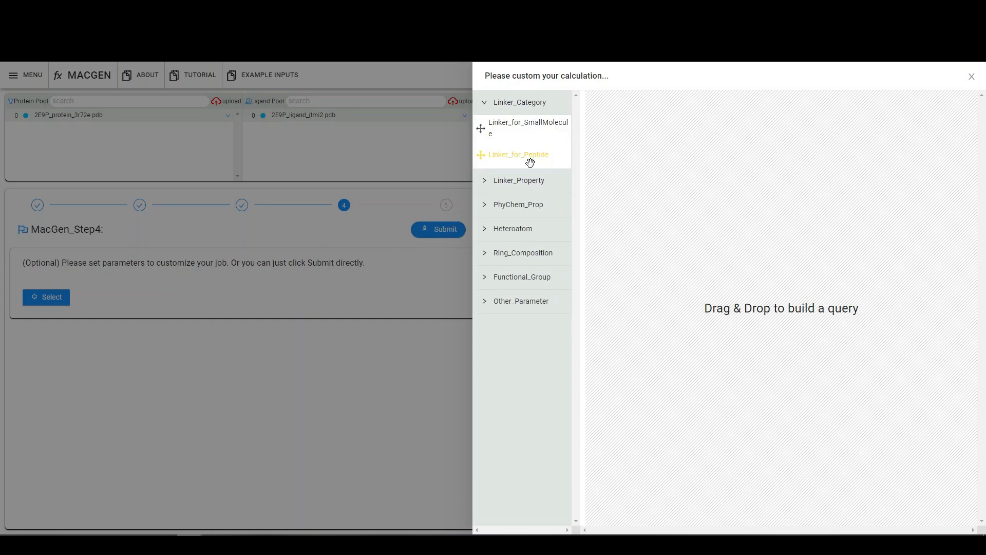
pyautogui.click(524, 184)
pyautogui.click(514, 285)
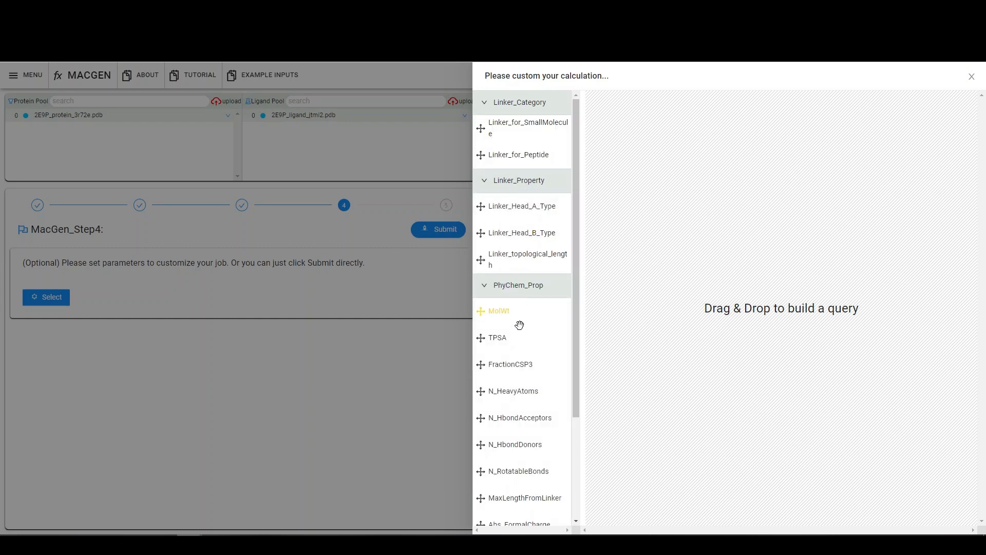
pyautogui.scroll(-3, 520, 322)
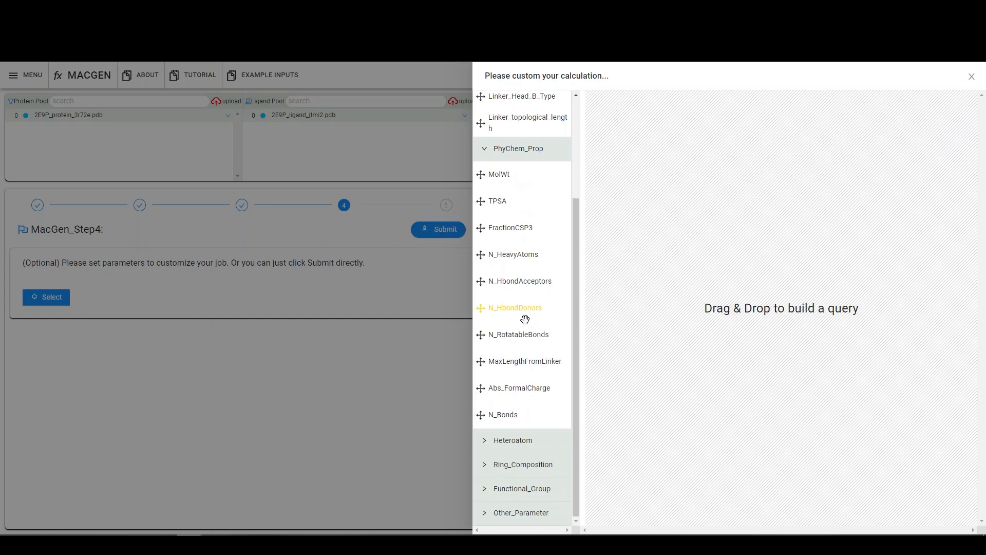
pyautogui.scroll(3, 525, 320)
pyautogui.click(504, 285)
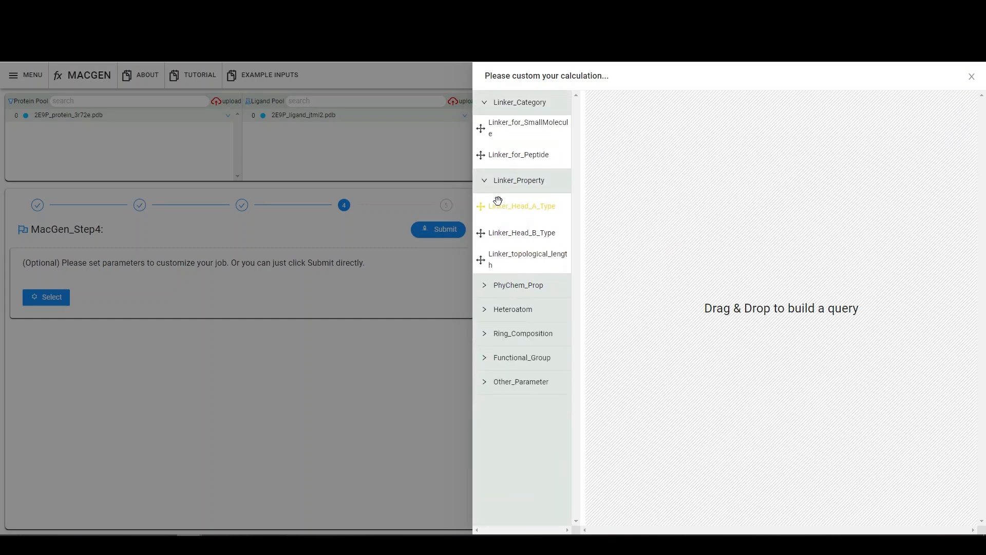
pyautogui.click(489, 182)
pyautogui.click(491, 105)
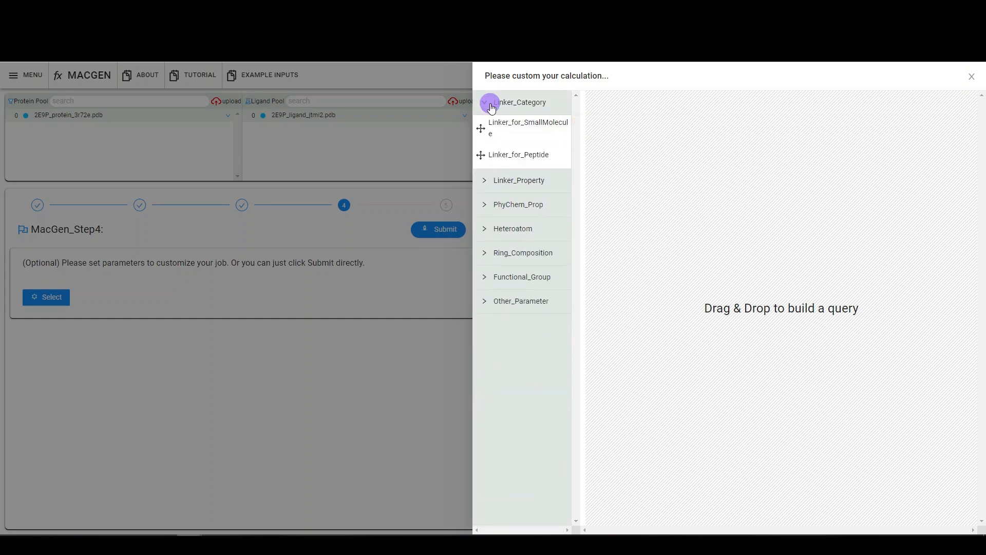
pyautogui.click(420, 360)
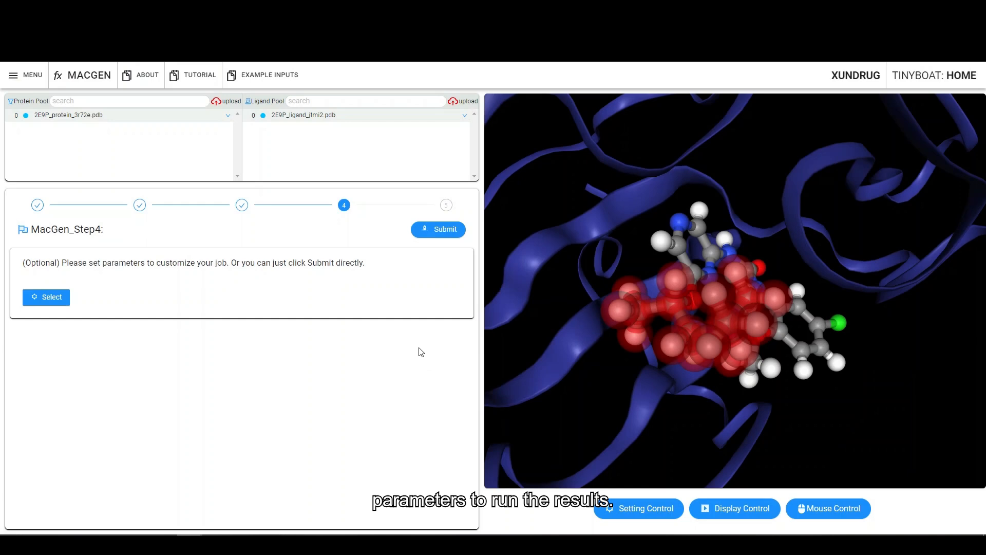
# Step: Submit step 4 without custom parameters and review the generated macrocycles and their binding scores
pyautogui.click(436, 231)
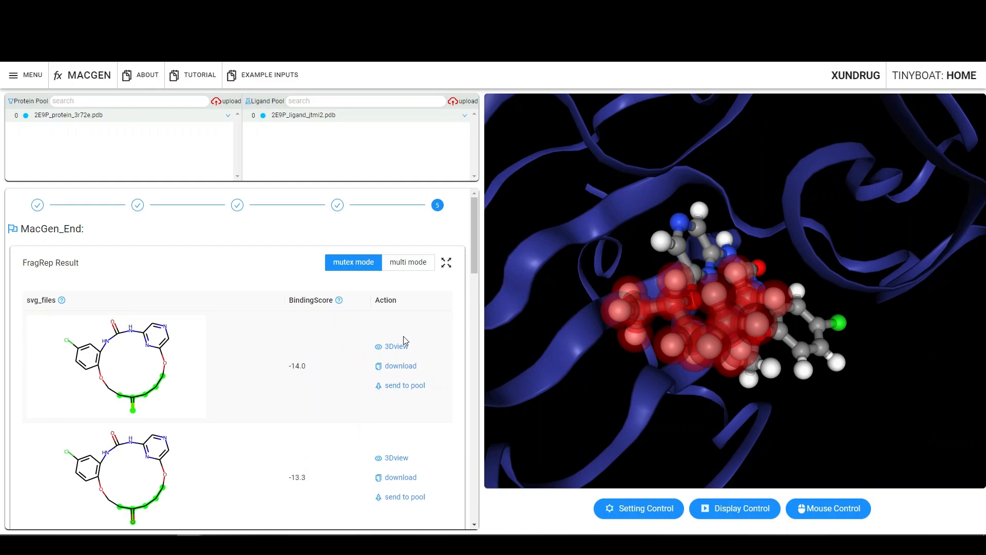
pyautogui.scroll(-10, 338, 362)
pyautogui.scroll(-5, 339, 365)
pyautogui.scroll(10, 338, 365)
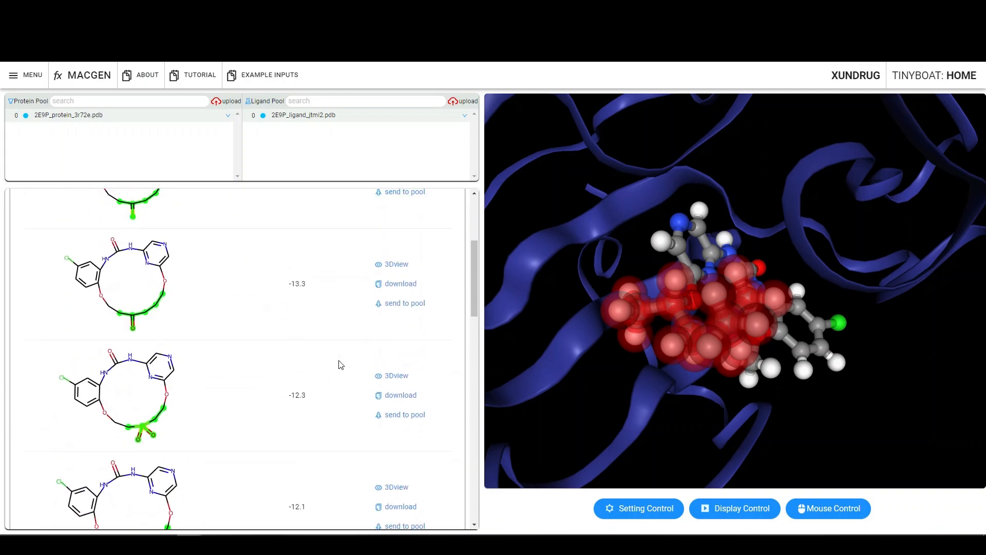
pyautogui.scroll(5, 339, 364)
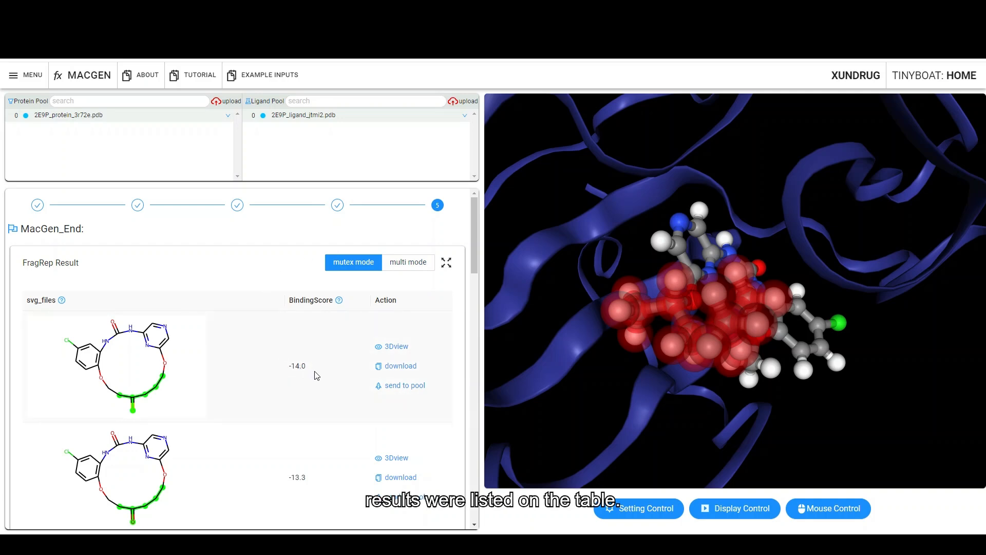
pyautogui.scroll(-1, 300, 381)
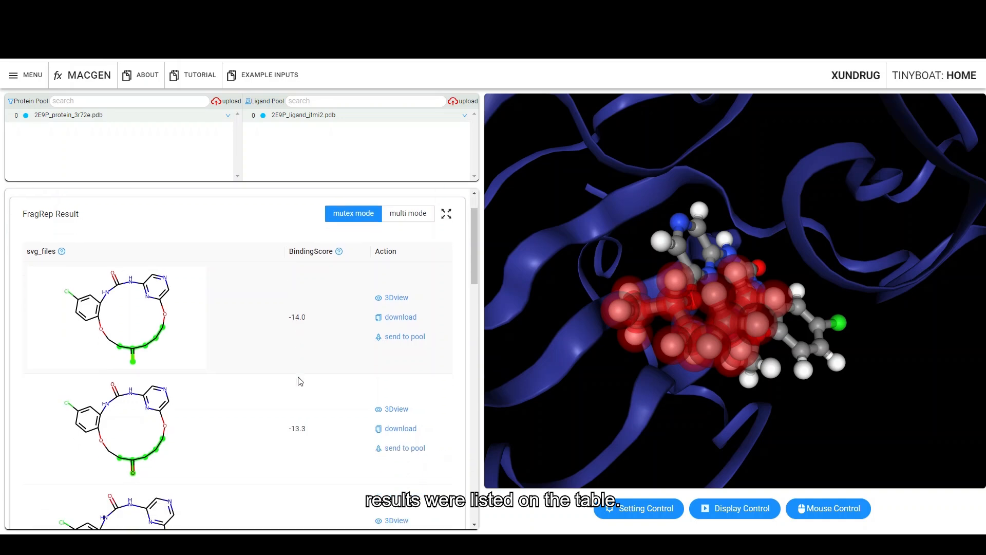
pyautogui.scroll(-10, 300, 381)
pyautogui.scroll(10, 300, 381)
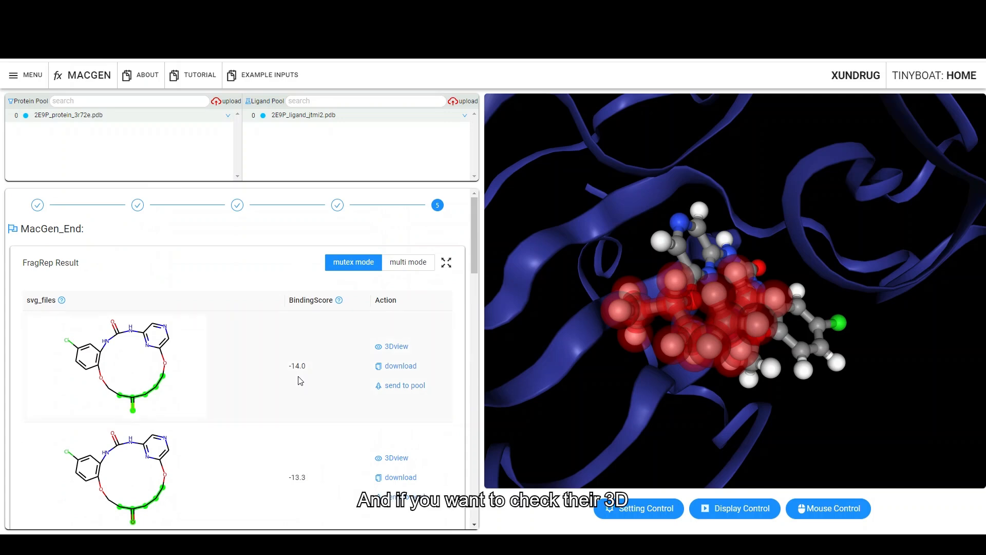
# Step: Show the first generated macrocycle in 3D and compare it with the original ligand's highlighted atoms
pyautogui.click(392, 349)
pyautogui.moveTo(616, 371); pyautogui.dragTo(710, 377)
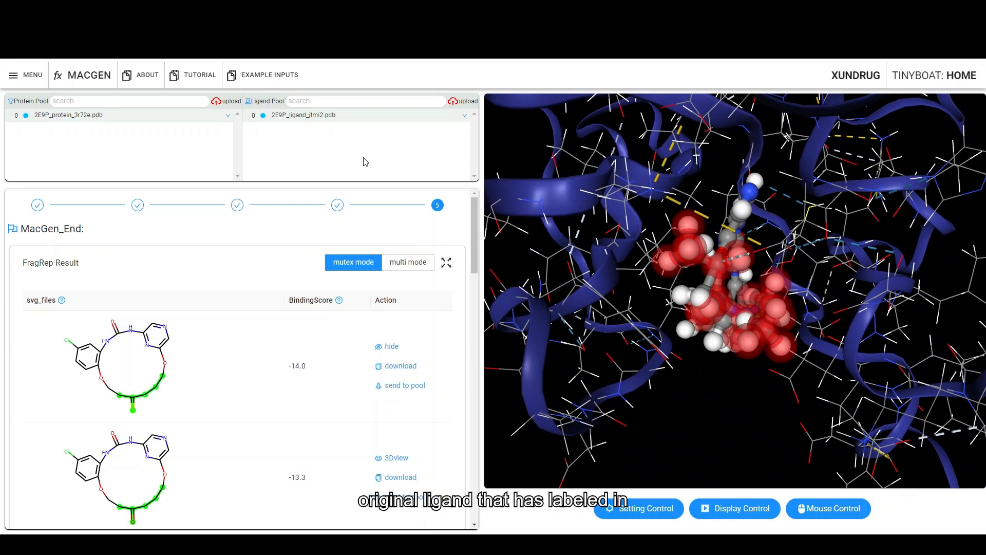
pyautogui.moveTo(728, 311)
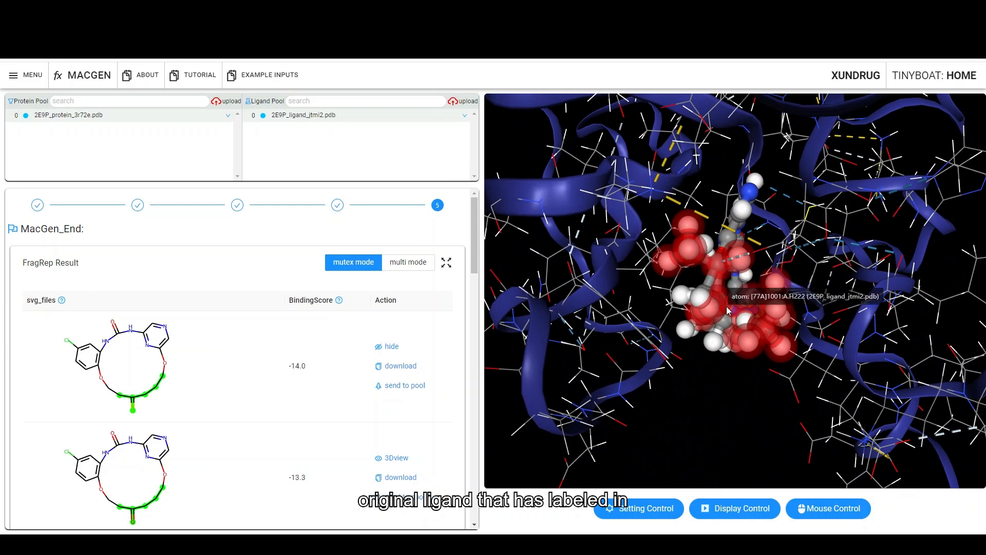
pyautogui.moveTo(700, 384); pyautogui.dragTo(697, 382)
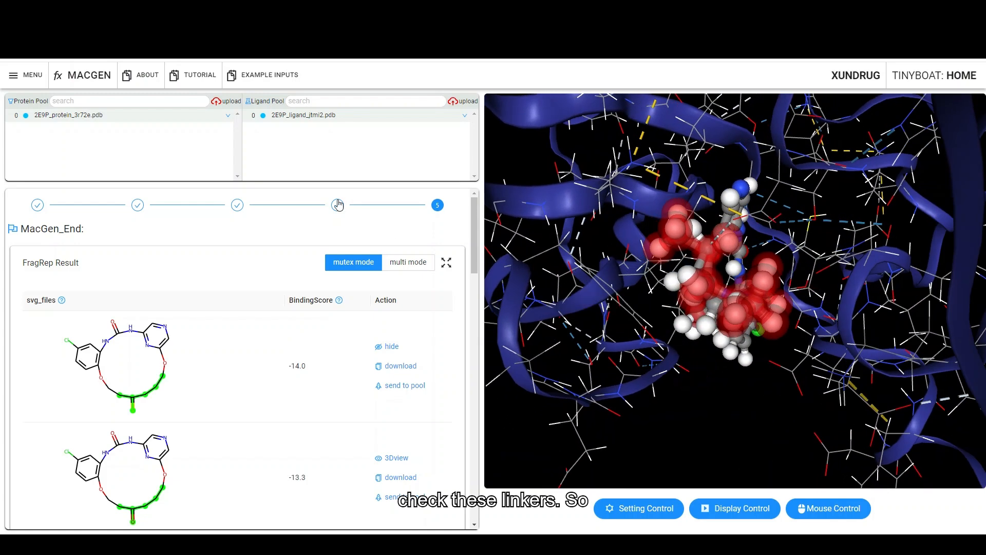
# Step: Hide the original 2E9P ligand and examine the first macrocycle's linker in the binding pocket from several angles
pyautogui.click(263, 117)
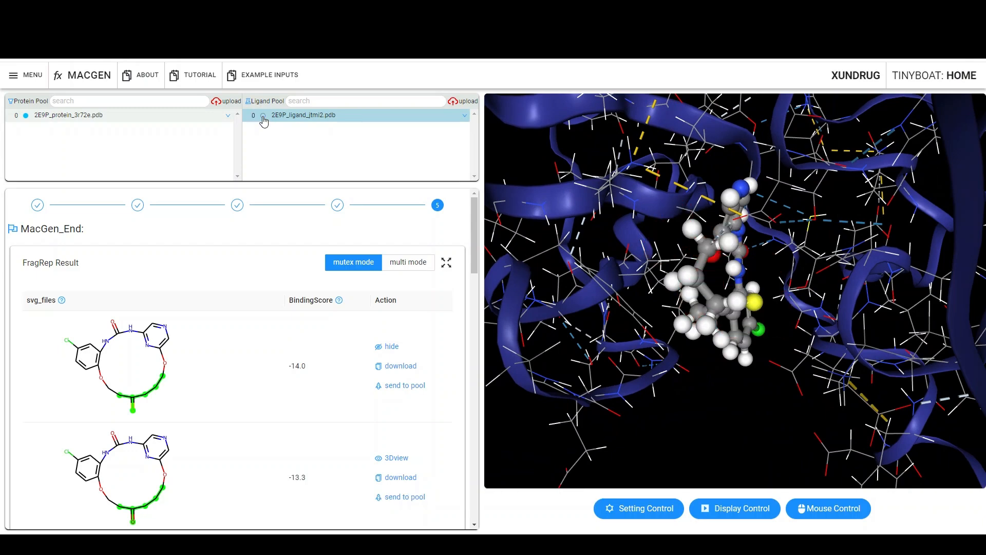
pyautogui.moveTo(647, 356); pyautogui.dragTo(651, 361)
pyautogui.moveTo(646, 356); pyautogui.dragTo(685, 351)
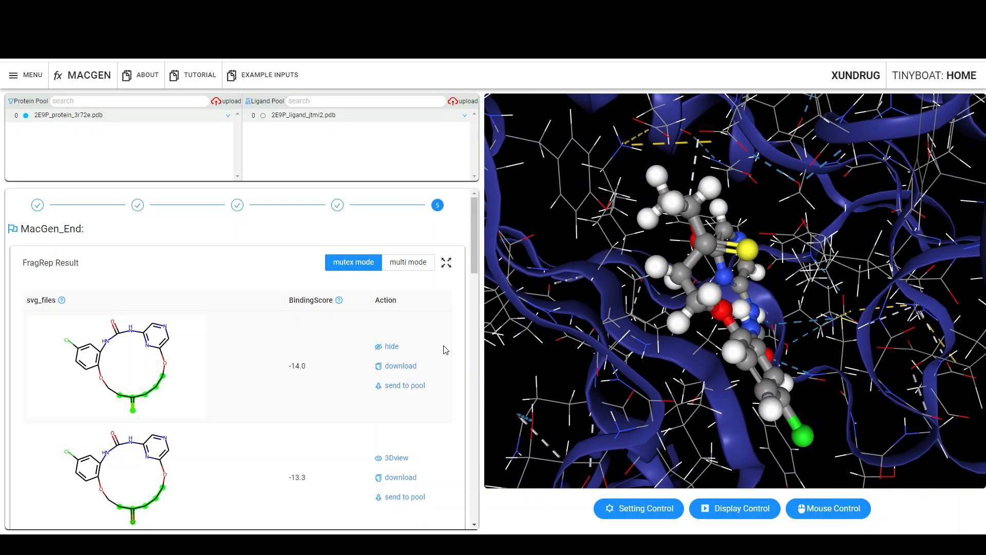
# Step: Show the second generated macrocycle in 3D and examine its structure inside the protein
pyautogui.scroll(-2, 445, 349)
pyautogui.click(381, 358)
pyautogui.scroll(-2, 397, 349)
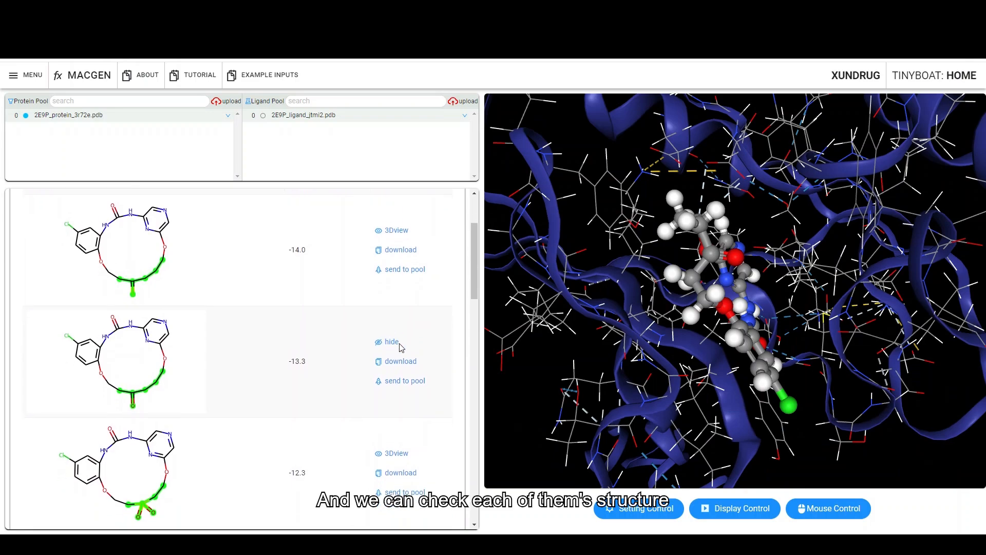
pyautogui.moveTo(681, 360); pyautogui.dragTo(651, 371)
# Step: Show the third generated macrocycle in 3D and rotate it to inspect its sulfur-containing linker
pyautogui.click(394, 366)
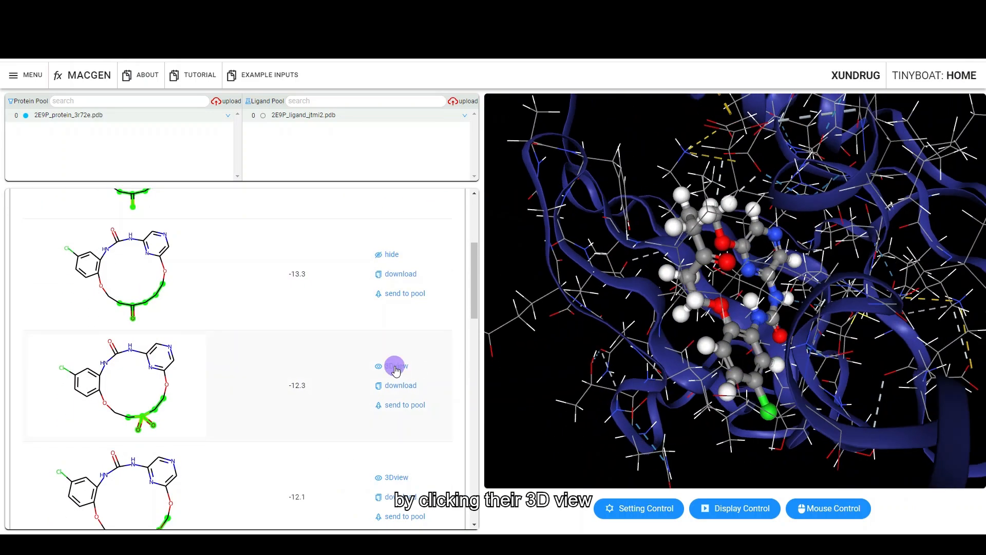
pyautogui.click(703, 381)
pyautogui.moveTo(703, 380); pyautogui.dragTo(683, 383)
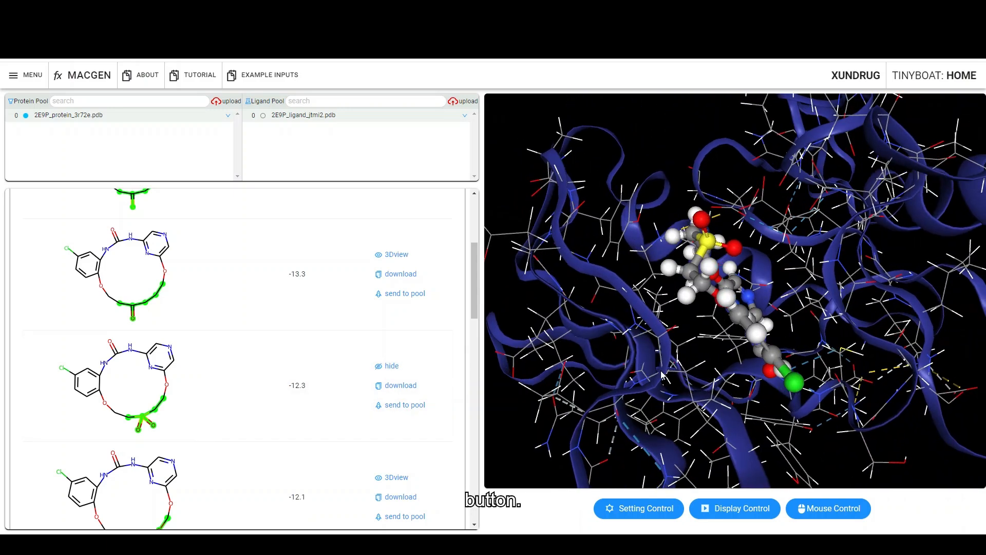
# Step: Show the fourth and then the fifth generated macrocycle in 3D and rotate the latter to inspect it in the binding pocket
pyautogui.scroll(-3, 387, 371)
pyautogui.click(387, 329)
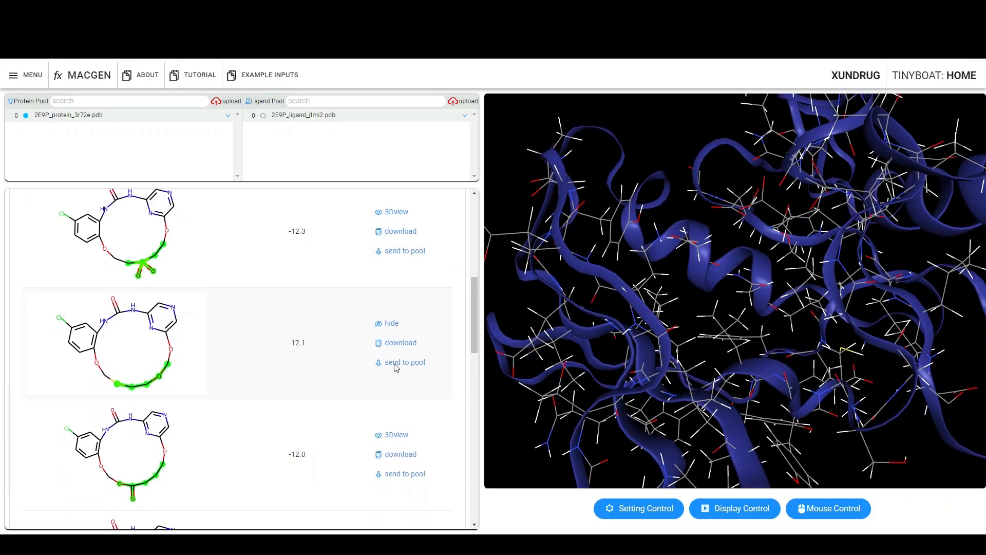
pyautogui.click(393, 437)
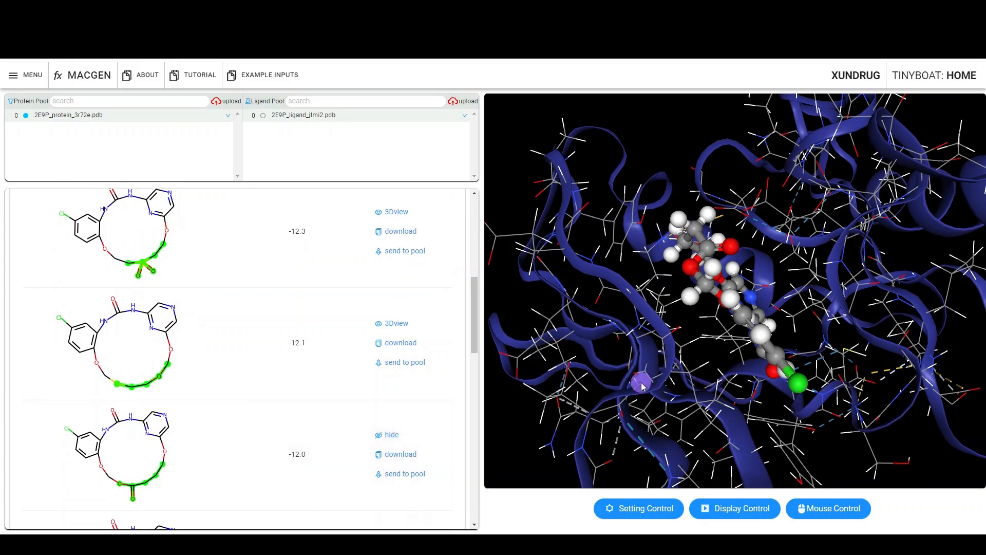
pyautogui.moveTo(634, 373); pyautogui.dragTo(624, 394)
# Step: Show the seventh generated macrocycle in 3D, inspect it from several angles and look through the remaining results
pyautogui.scroll(-5, 388, 399)
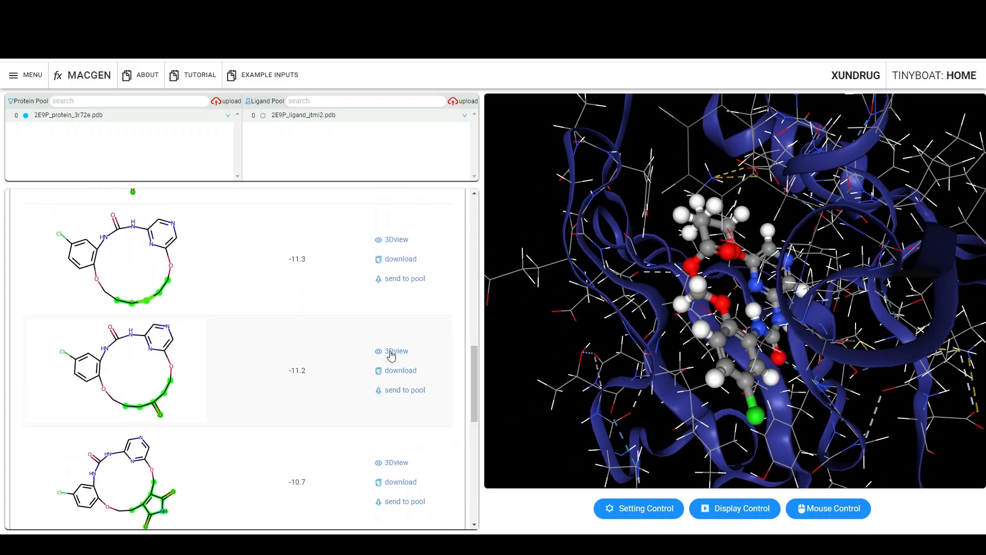
pyautogui.click(390, 350)
pyautogui.moveTo(568, 361); pyautogui.dragTo(589, 381)
pyautogui.scroll(-5, 365, 387)
pyautogui.scroll(-3, 366, 386)
pyautogui.scroll(10, 367, 382)
pyautogui.scroll(4, 368, 379)
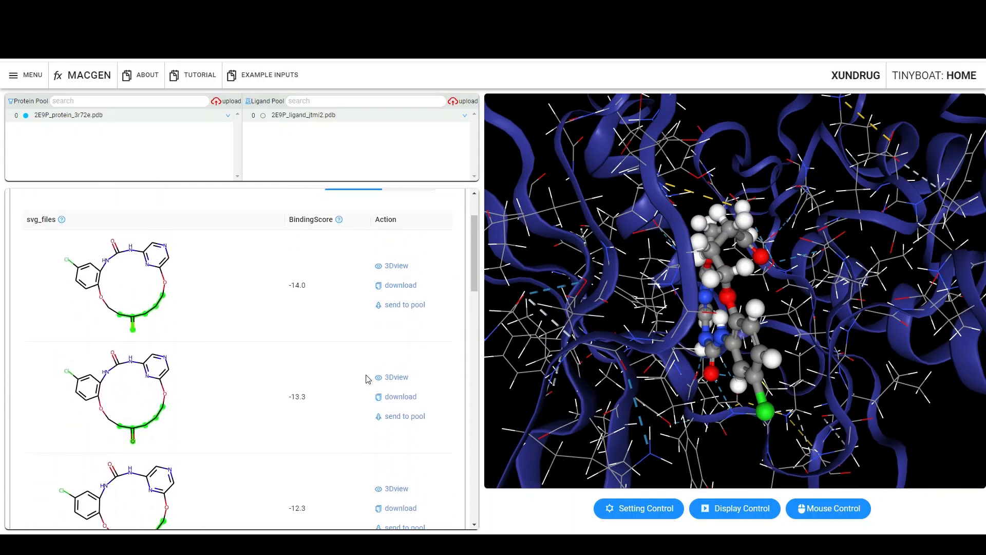
pyautogui.moveTo(714, 360); pyautogui.dragTo(701, 363)
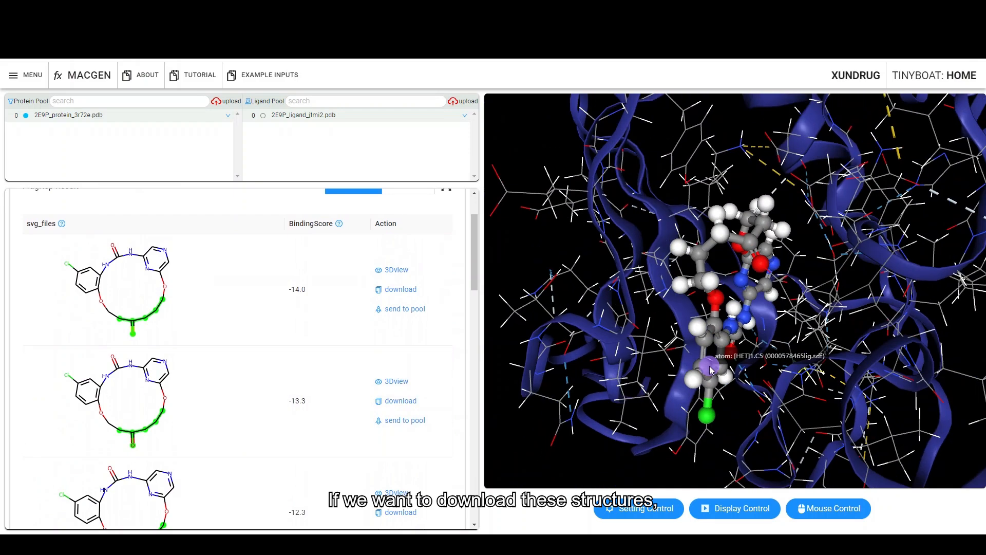
# Step: Download the first macrocycle's structure, keeping the blocked file, and download the sdf archive of all results
pyautogui.click(405, 291)
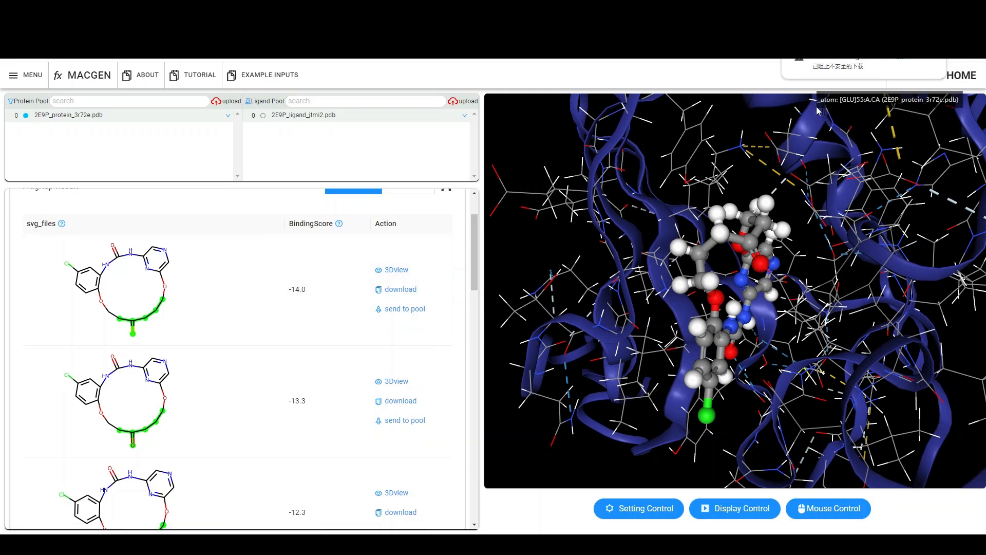
pyautogui.click(907, 59)
pyautogui.scroll(-9, 370, 293)
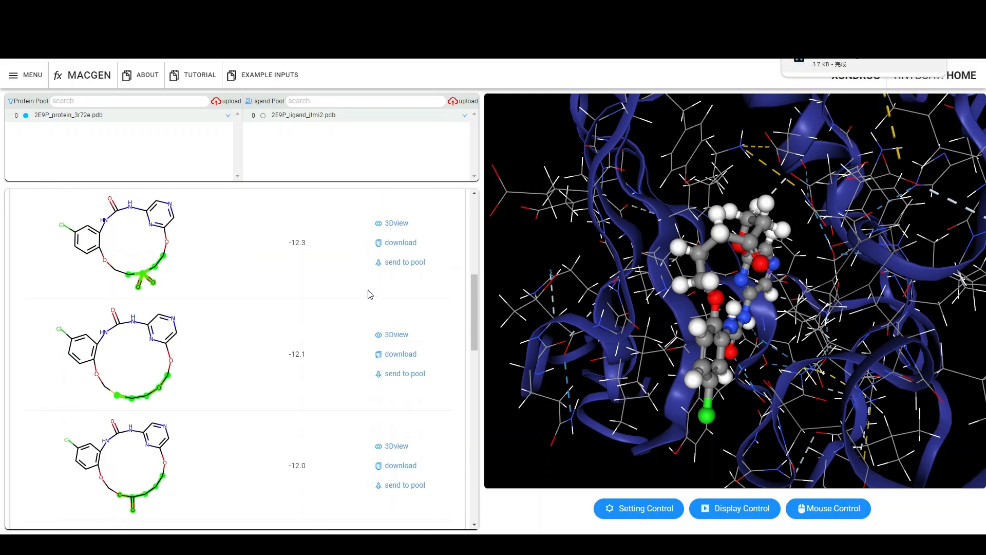
pyautogui.scroll(-10, 370, 292)
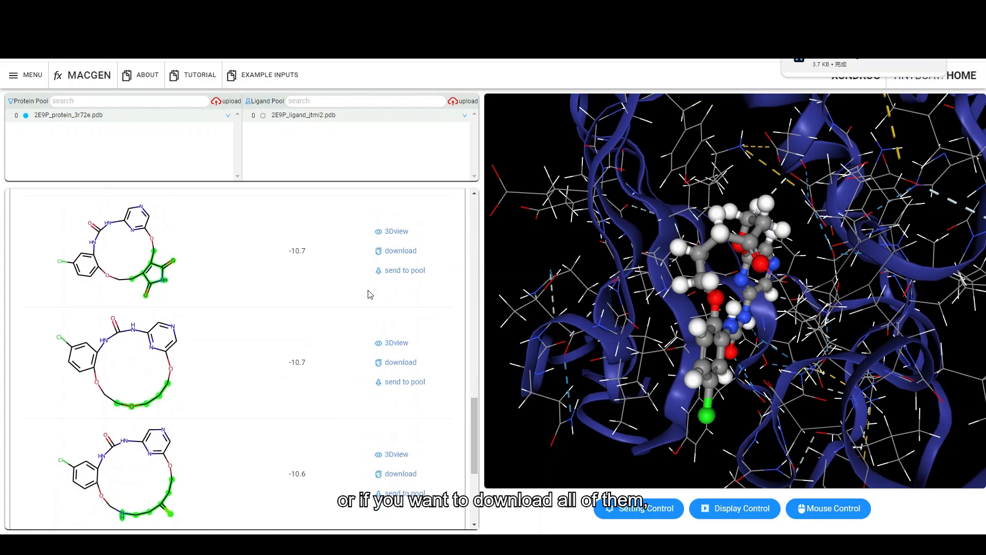
pyautogui.moveTo(652, 287); pyautogui.dragTo(760, 290)
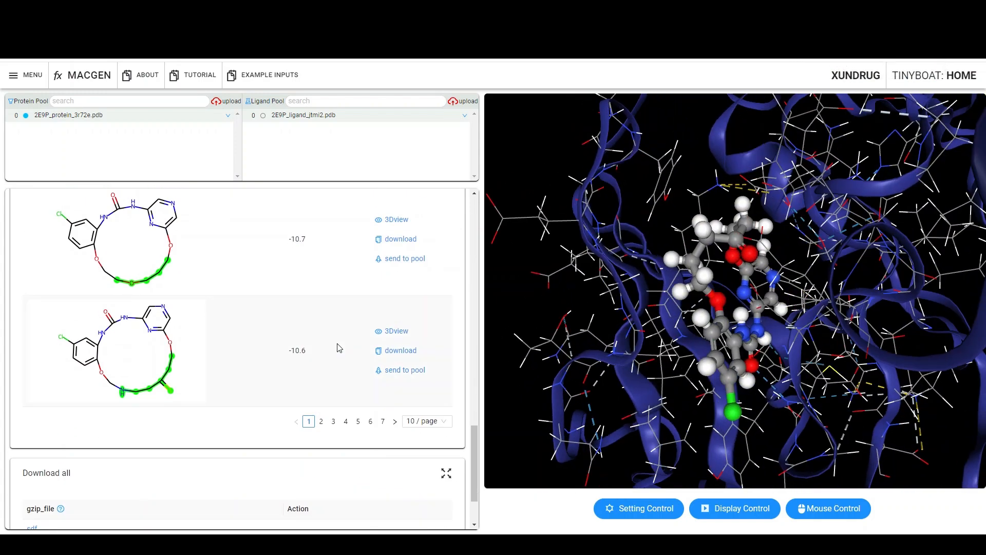
pyautogui.scroll(-2, 337, 346)
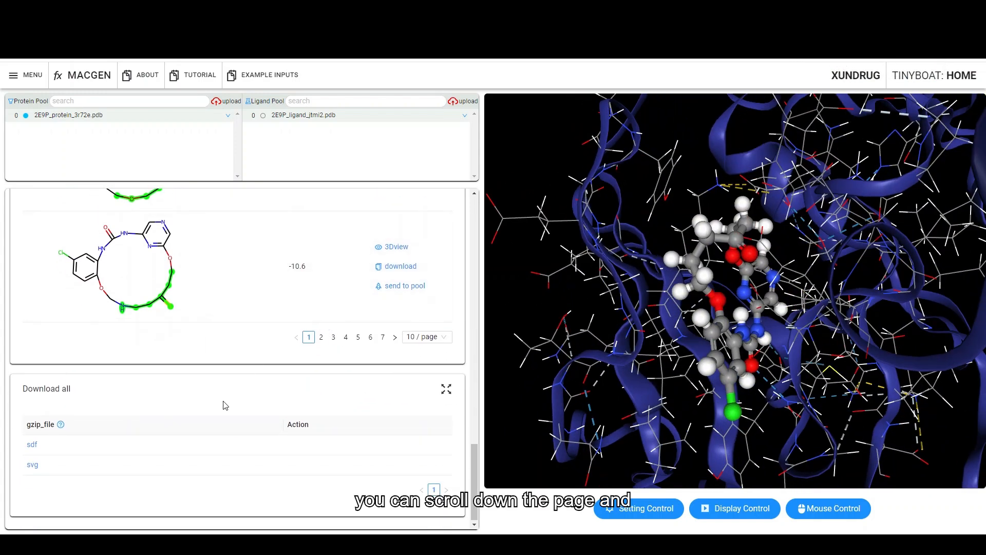
pyautogui.click(32, 445)
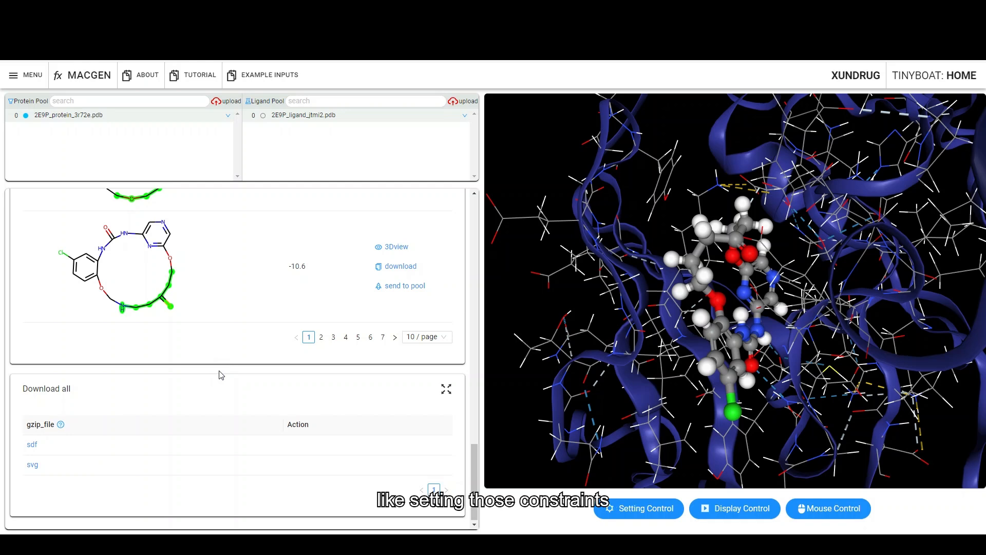
# Step: Return to the optional parameter step of the MacGen job, abandoning the current results
pyautogui.scroll(15, 221, 375)
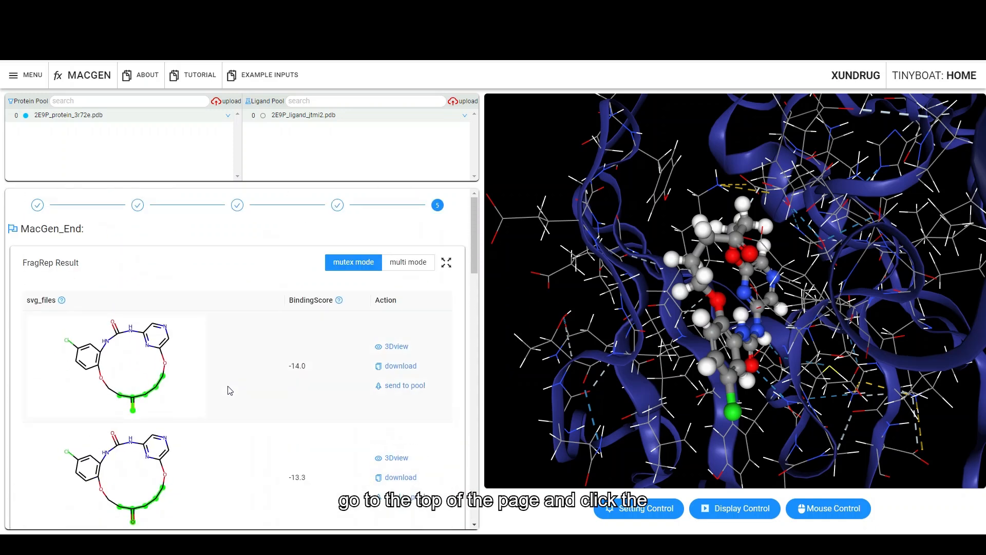
pyautogui.click(338, 208)
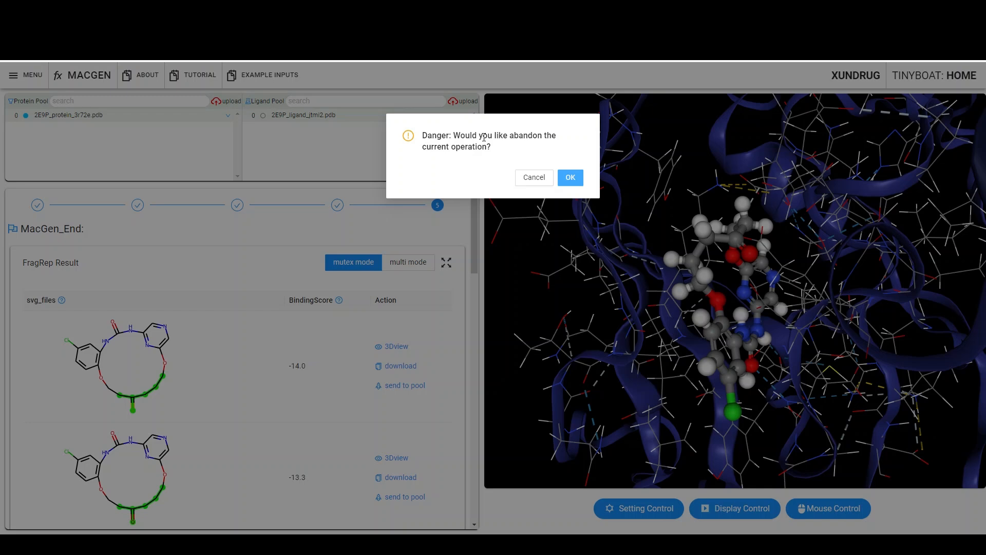
pyautogui.click(570, 178)
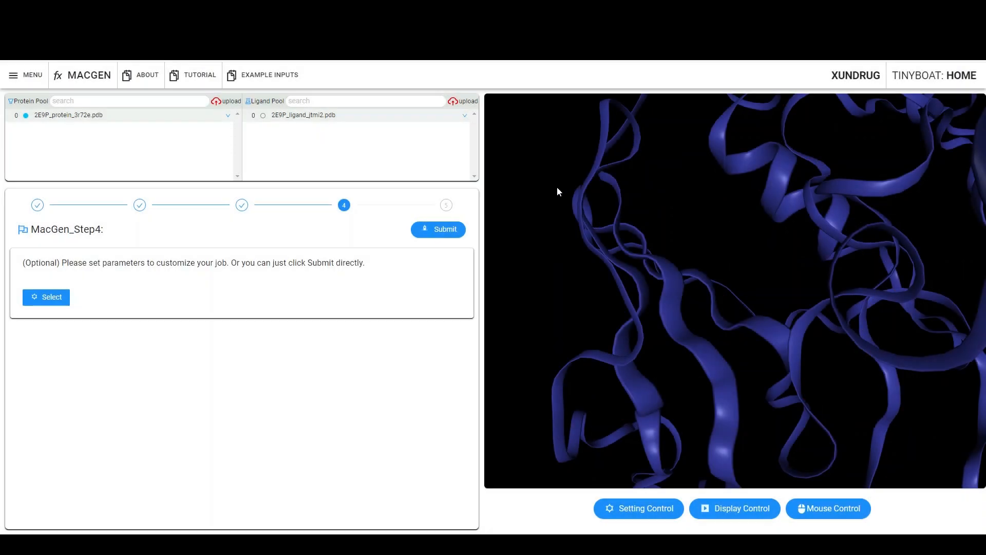
# Step: Add a Linker_for_SmallMolecule constraint to the custom calculation and set it to SmallMoleculeLinker_Ring_Closing_Metathesis
pyautogui.click(58, 298)
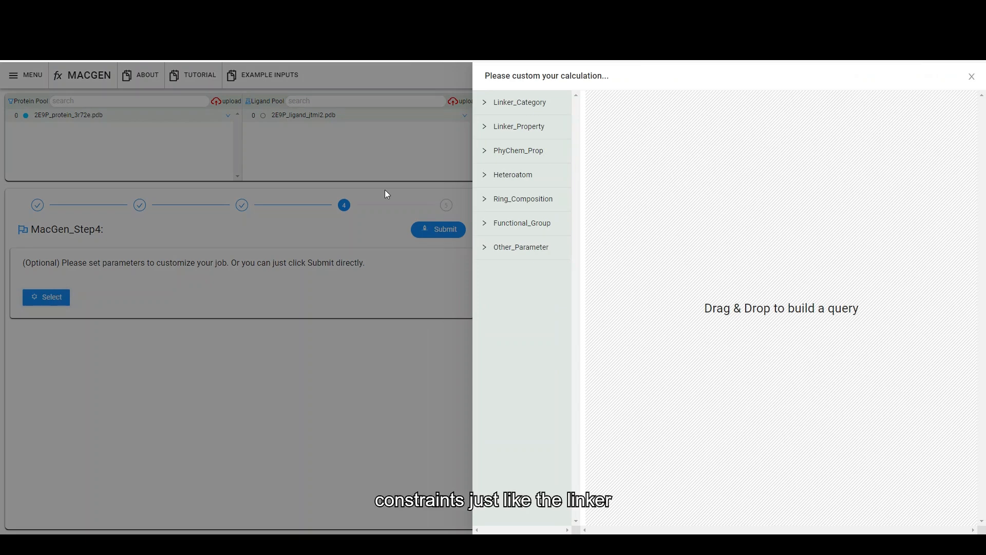
pyautogui.click(545, 109)
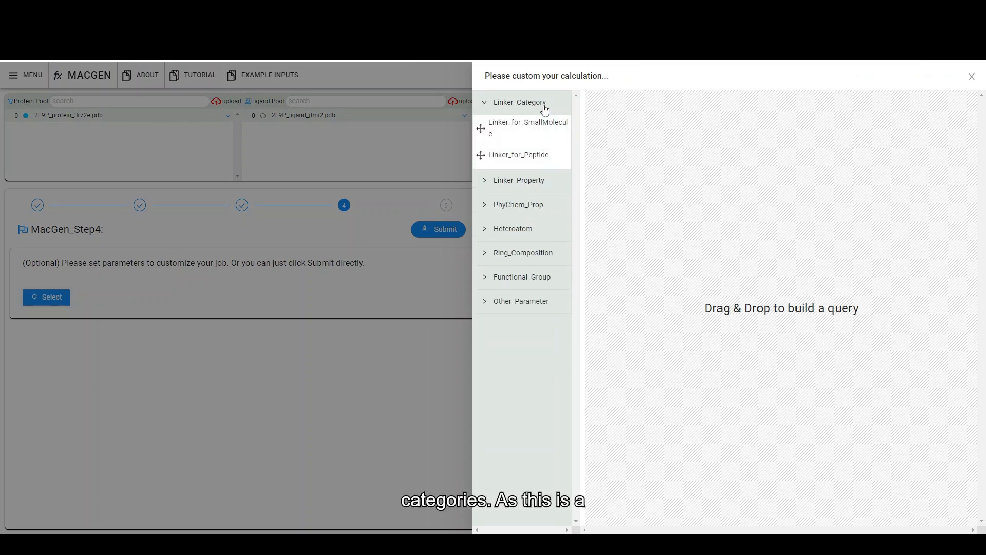
pyautogui.moveTo(509, 123)
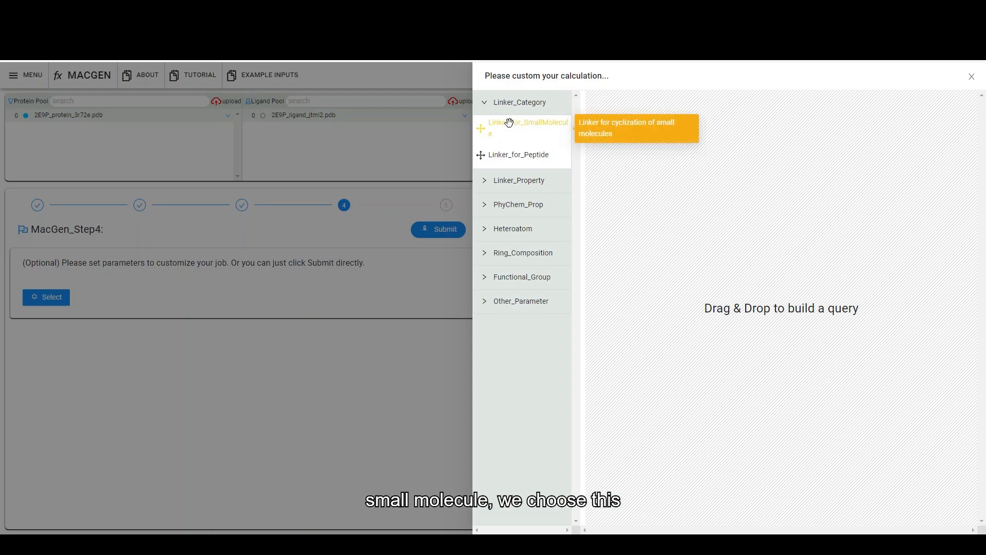
pyautogui.click(509, 123)
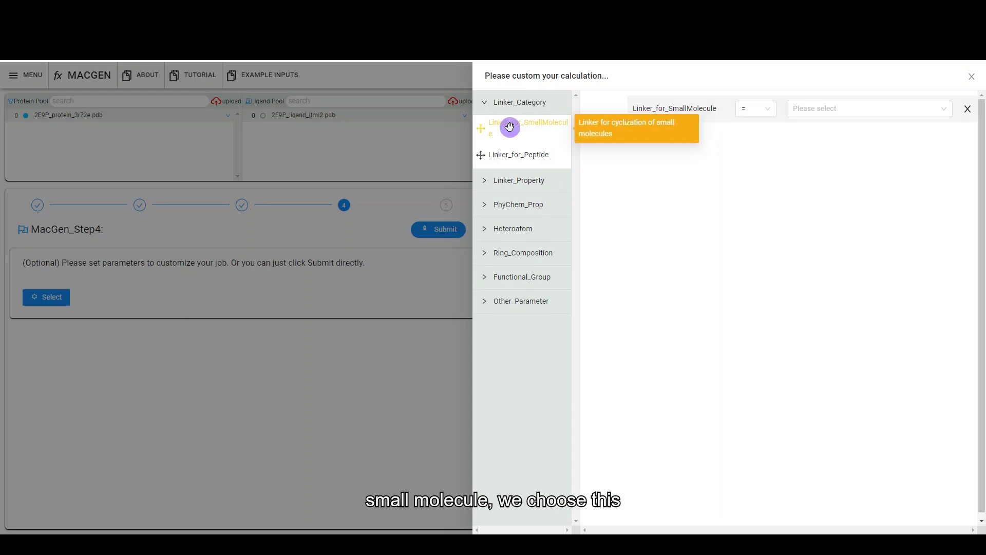
pyautogui.click(804, 109)
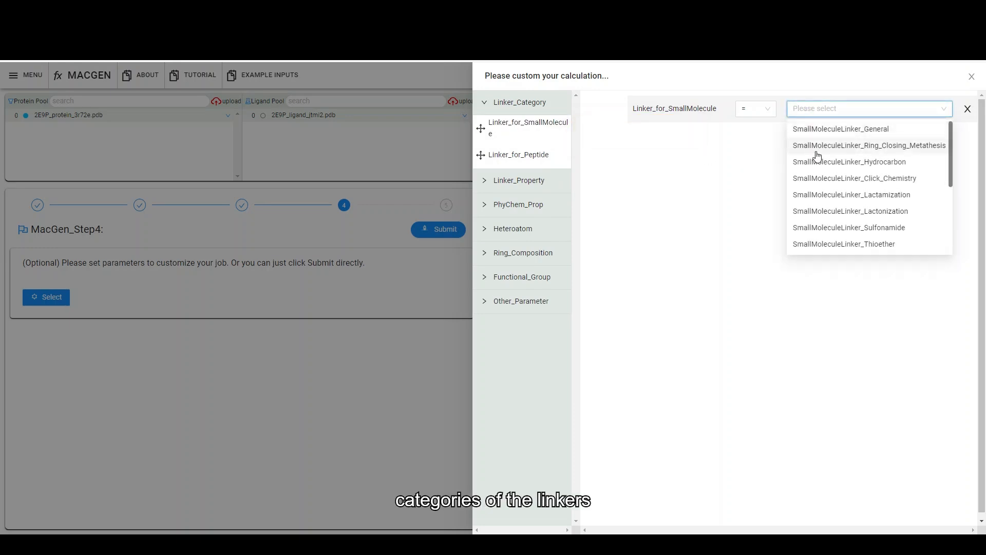
pyautogui.scroll(-4, 819, 161)
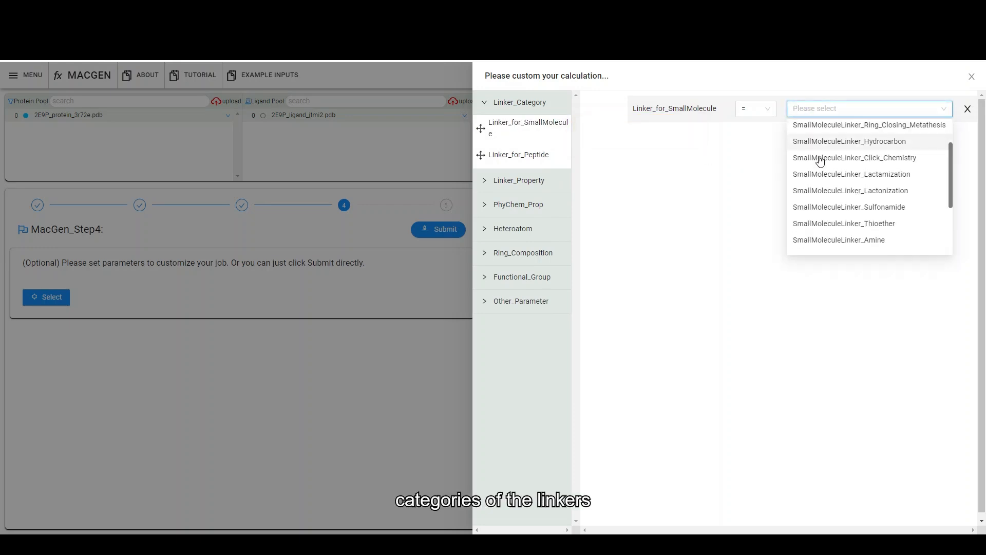
pyautogui.scroll(4, 820, 162)
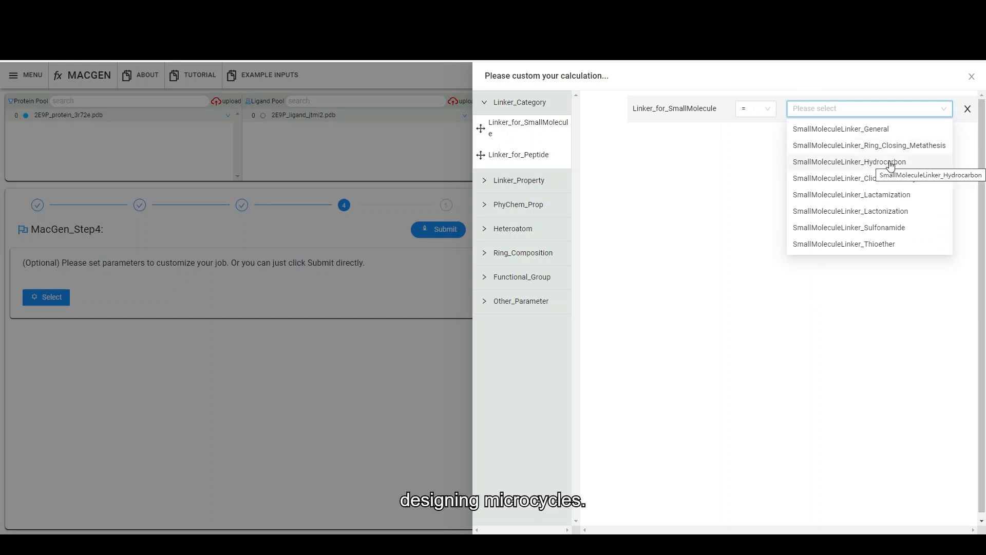
pyautogui.scroll(-2, 890, 165)
pyautogui.scroll(1, 891, 165)
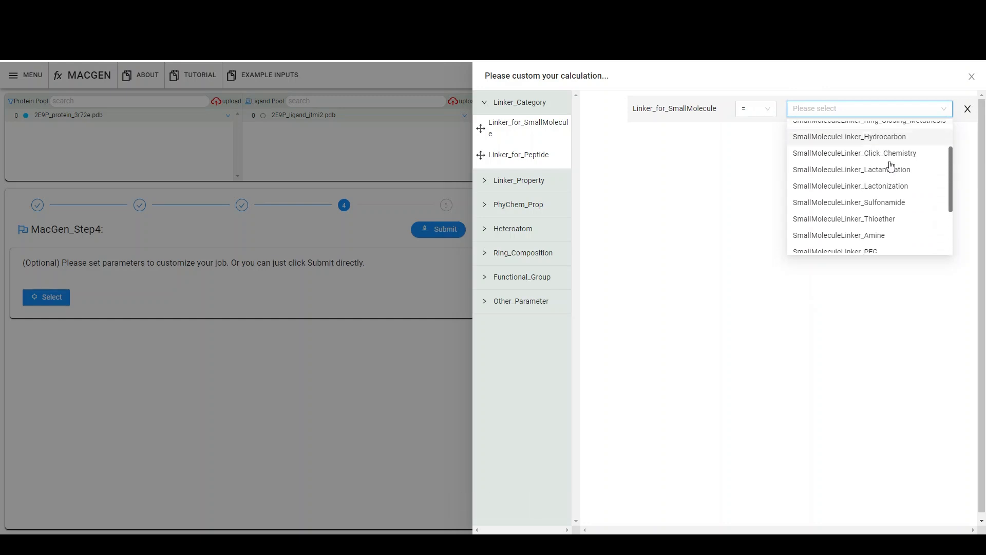
pyautogui.scroll(1, 891, 166)
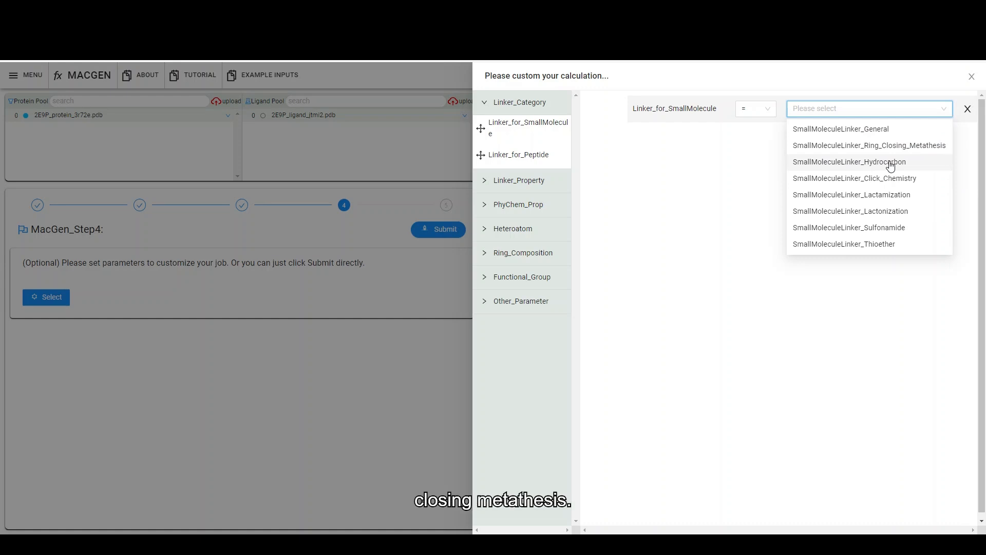
pyautogui.click(885, 146)
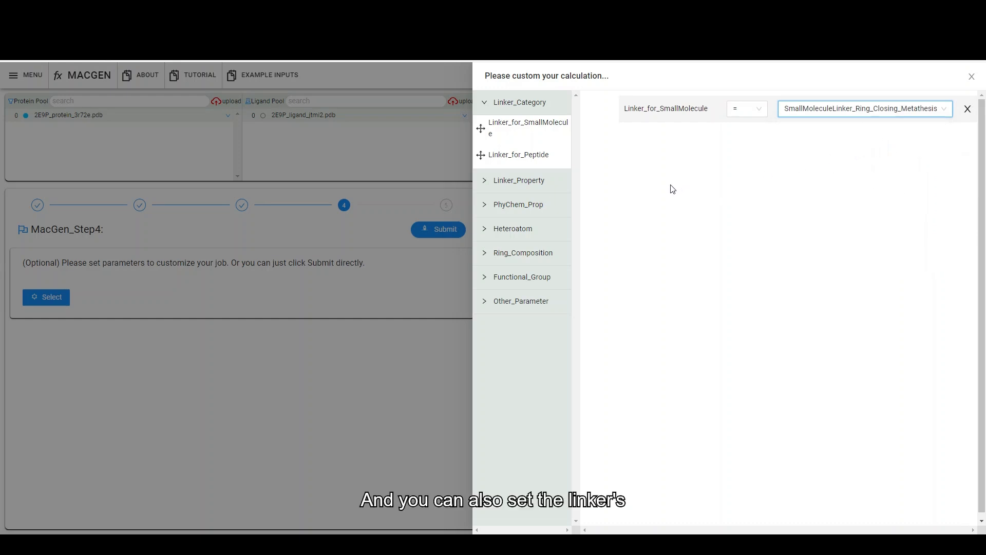
# Step: Add a Linker_topological_length constraint to the query and limit it to <= 7
pyautogui.click(518, 183)
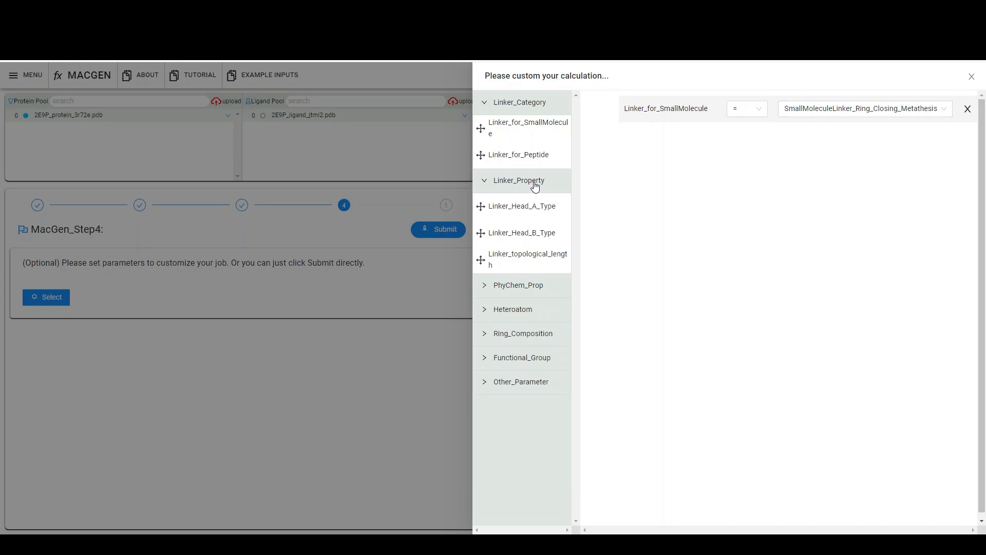
pyautogui.click(529, 259)
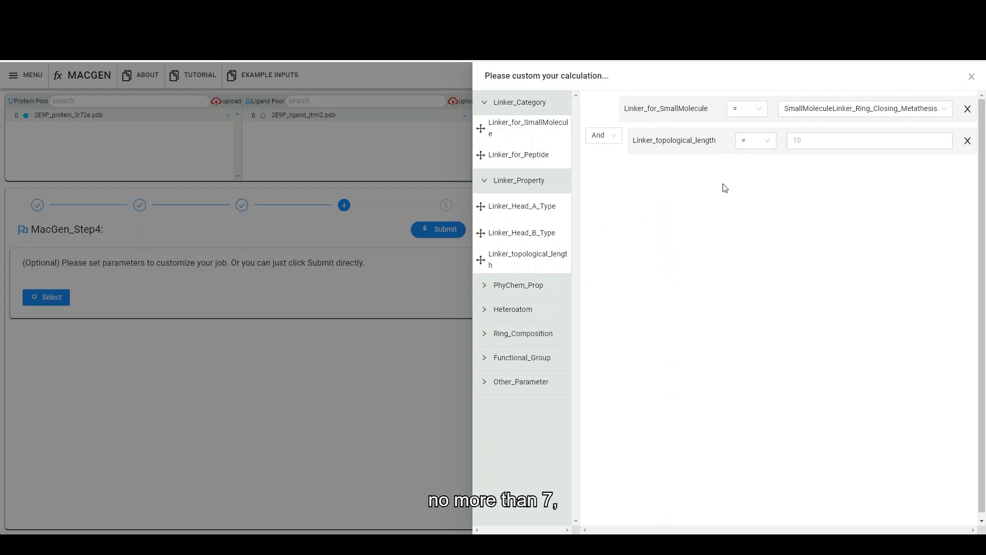
pyautogui.click(751, 148)
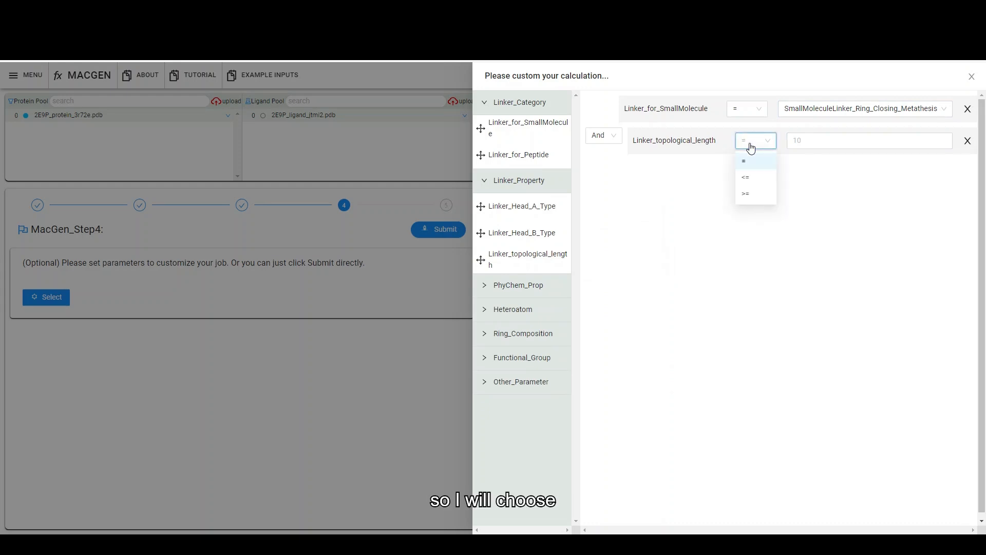
pyautogui.click(751, 177)
pyautogui.click(806, 144)
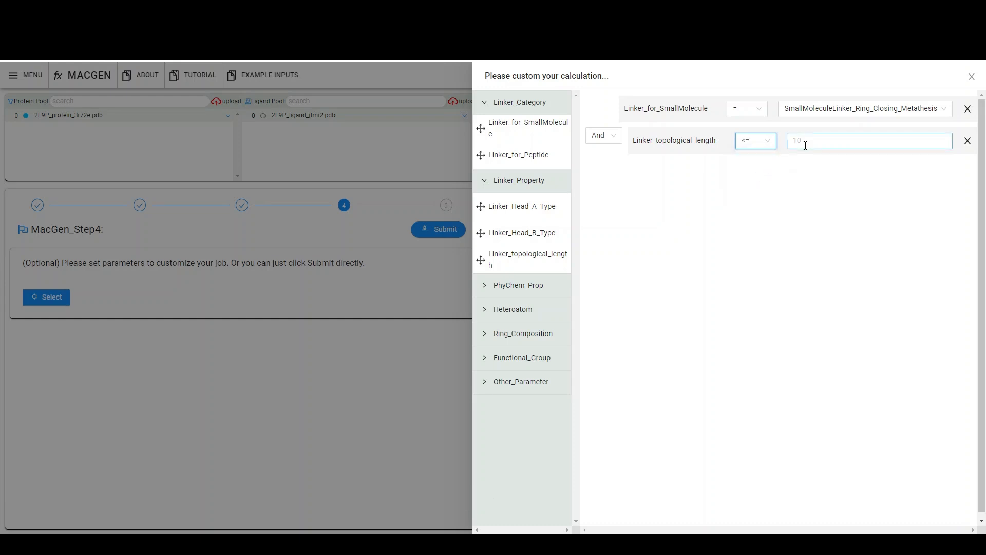
pyautogui.click(805, 144)
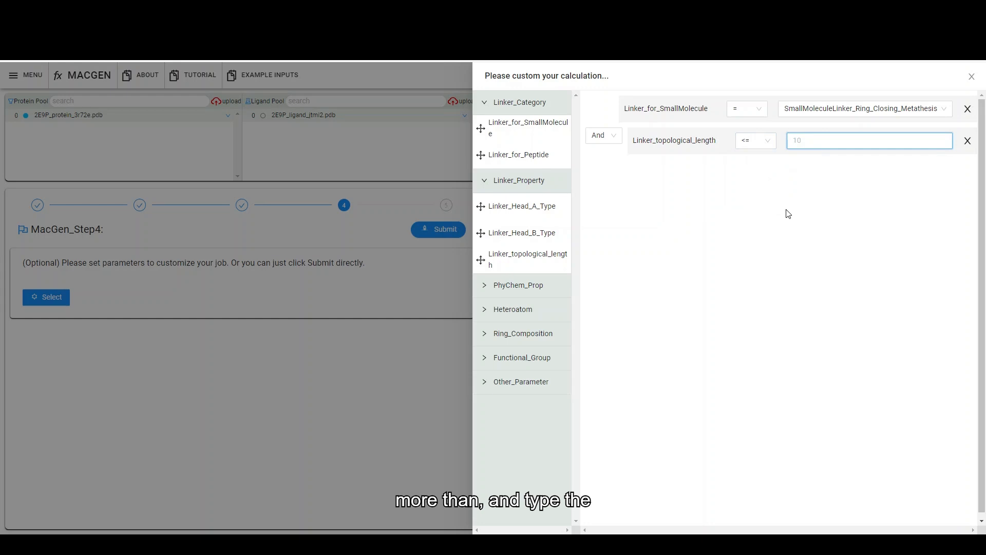
pyautogui.write('7')
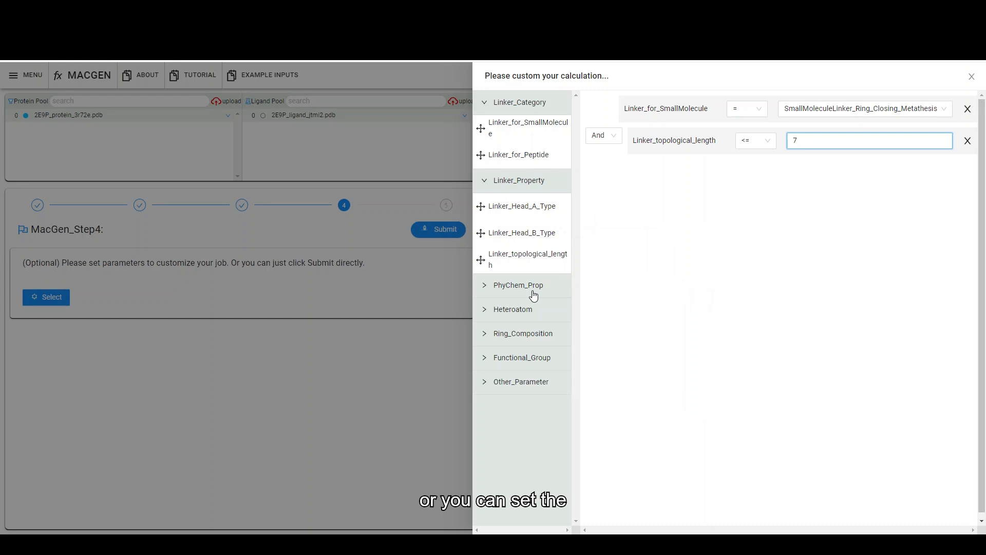
# Step: Examine the constraints available in the Heteroatom and Functional_Group categories
pyautogui.click(521, 315)
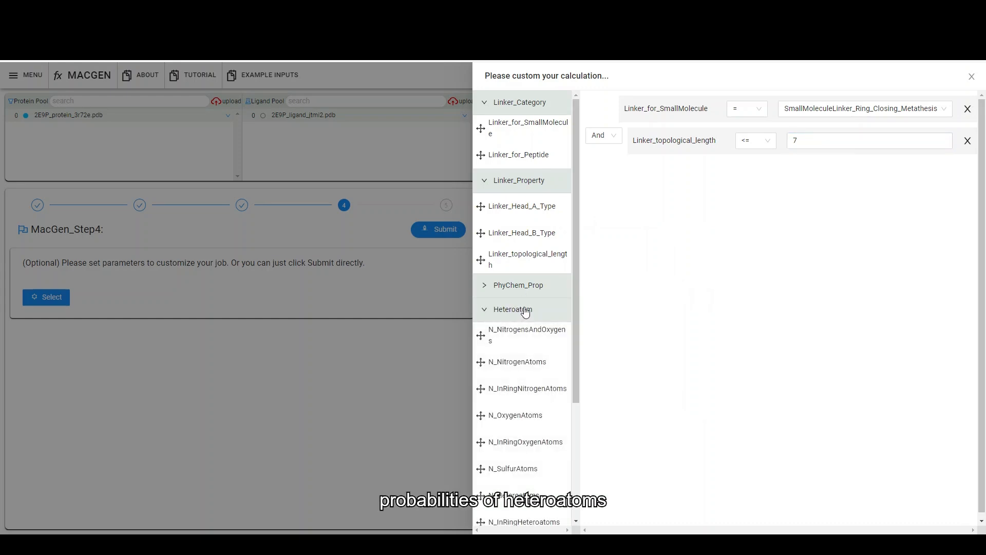
pyautogui.click(524, 310)
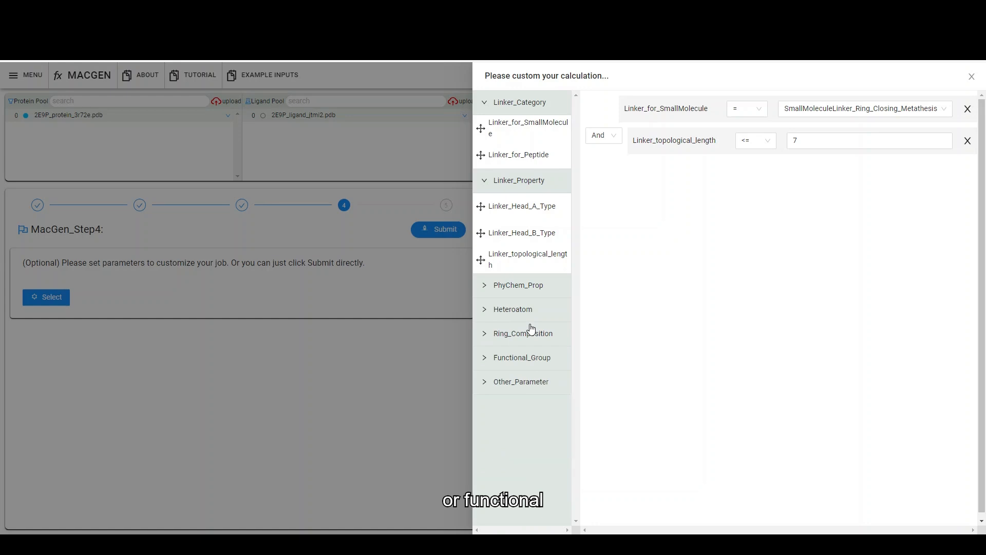
pyautogui.click(521, 357)
pyautogui.scroll(-5, 519, 358)
pyautogui.scroll(2, 518, 359)
pyautogui.scroll(3, 518, 360)
pyautogui.click(517, 357)
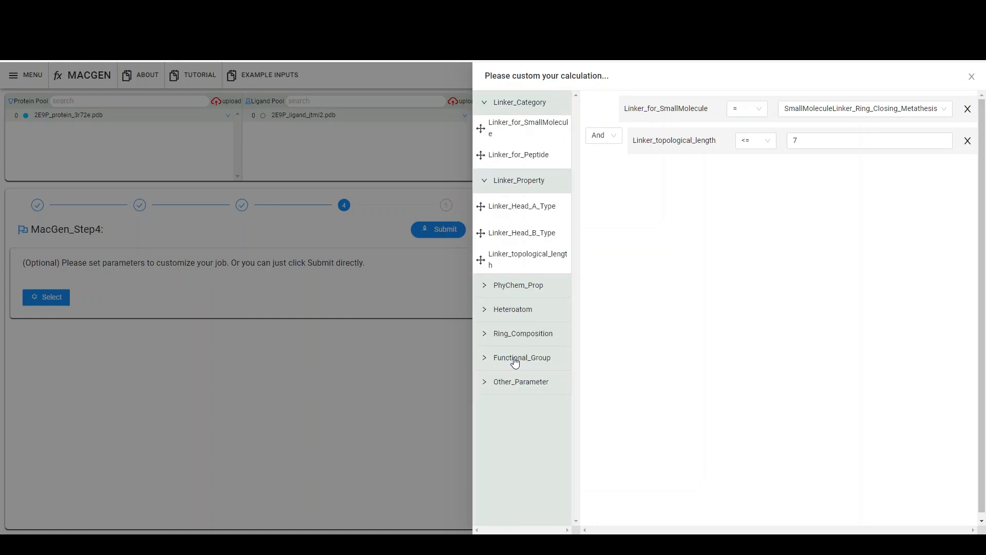
# Step: Close the custom parameter settings and submit the MacGen job with the two linker constraints
pyautogui.click(378, 369)
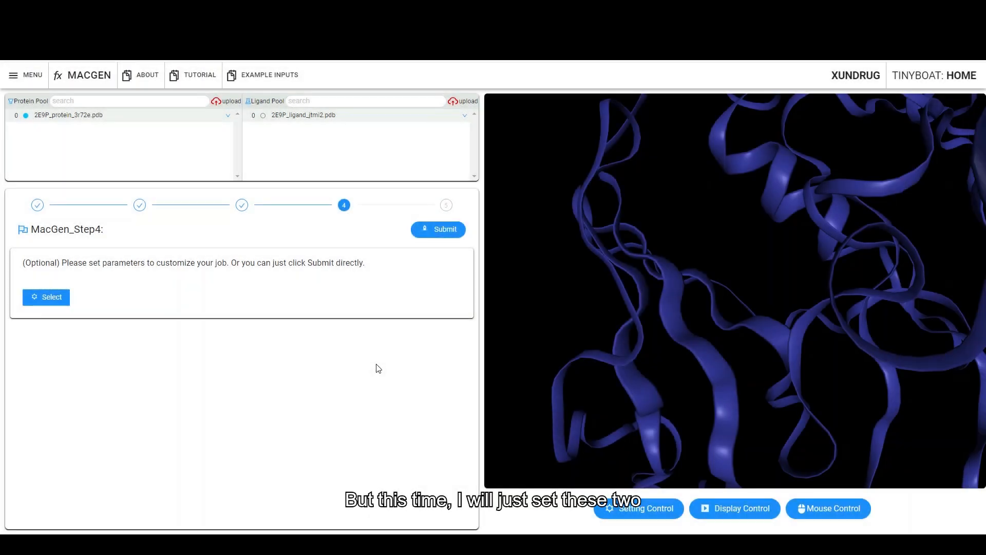
pyautogui.click(437, 236)
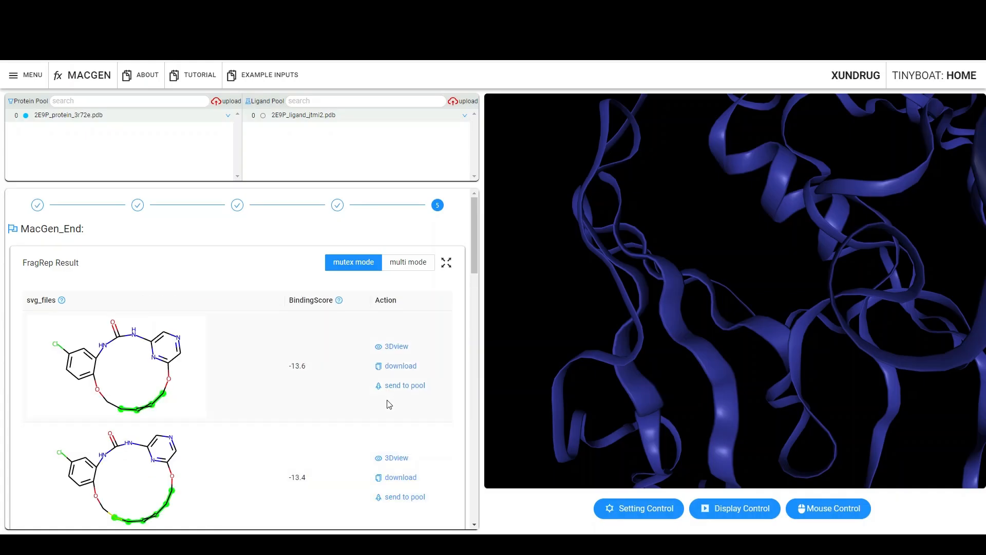
# Step: Examine the generated macrocycles, their highlighted linkers and binding scores across both pages of the FragRep results
pyautogui.scroll(-8, 360, 370)
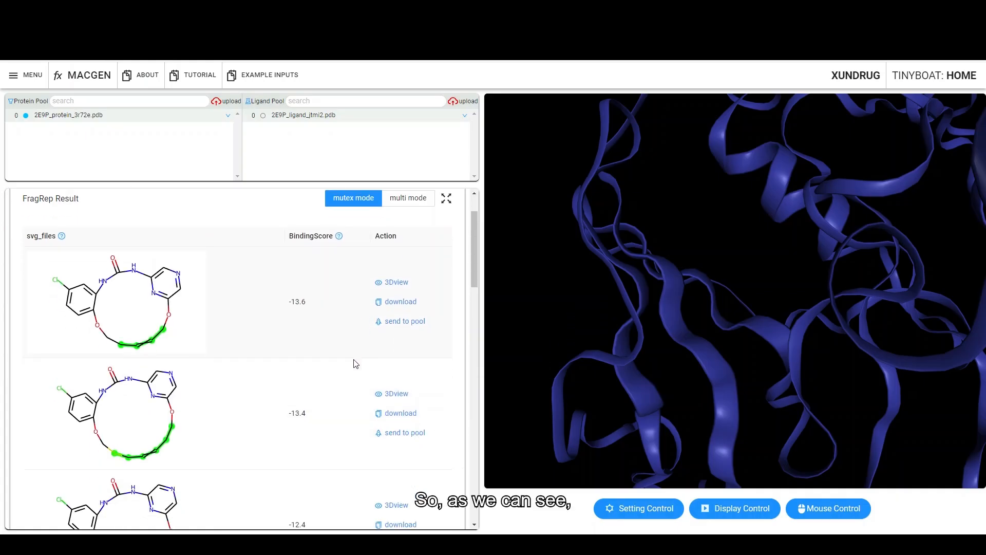
pyautogui.scroll(-6, 356, 364)
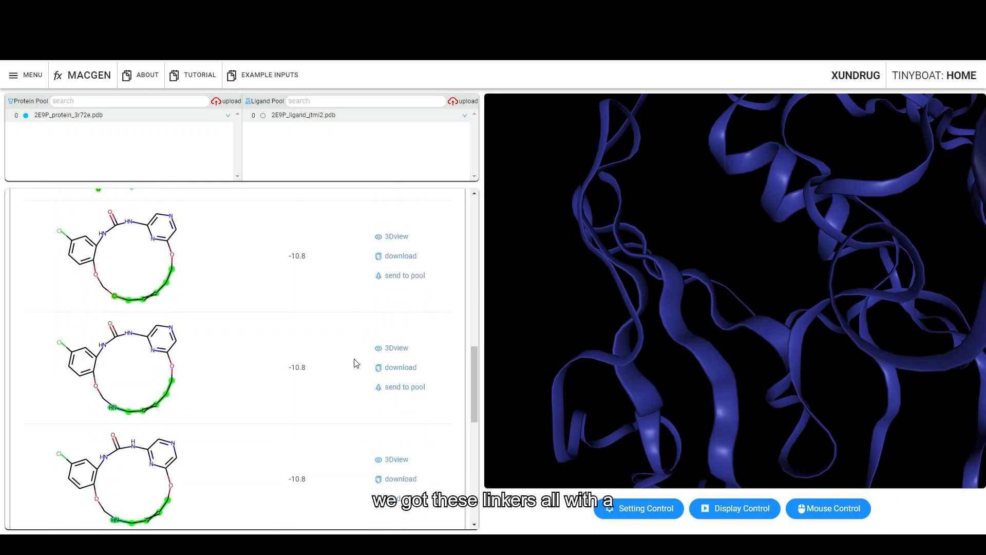
pyautogui.scroll(-4, 357, 363)
pyautogui.scroll(-5, 357, 363)
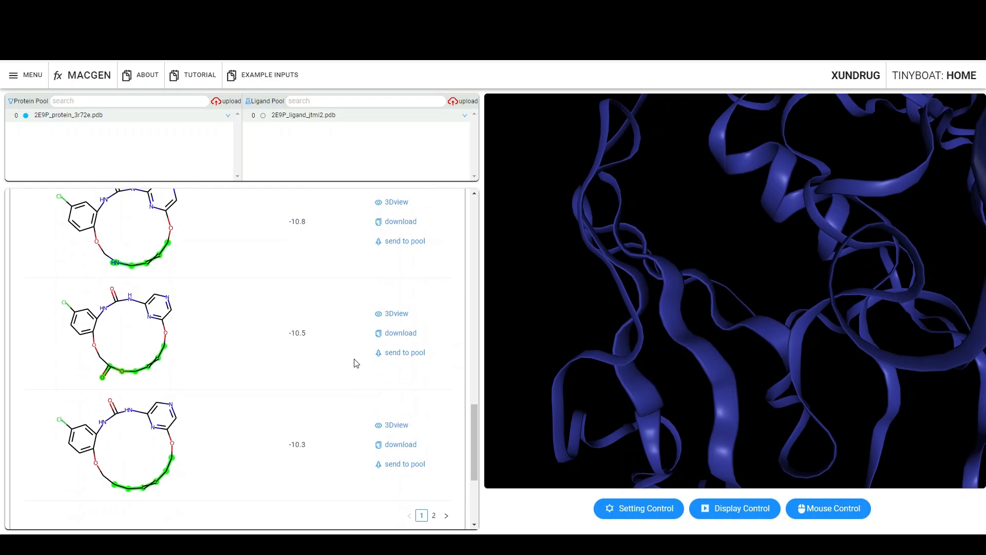
pyautogui.click(433, 338)
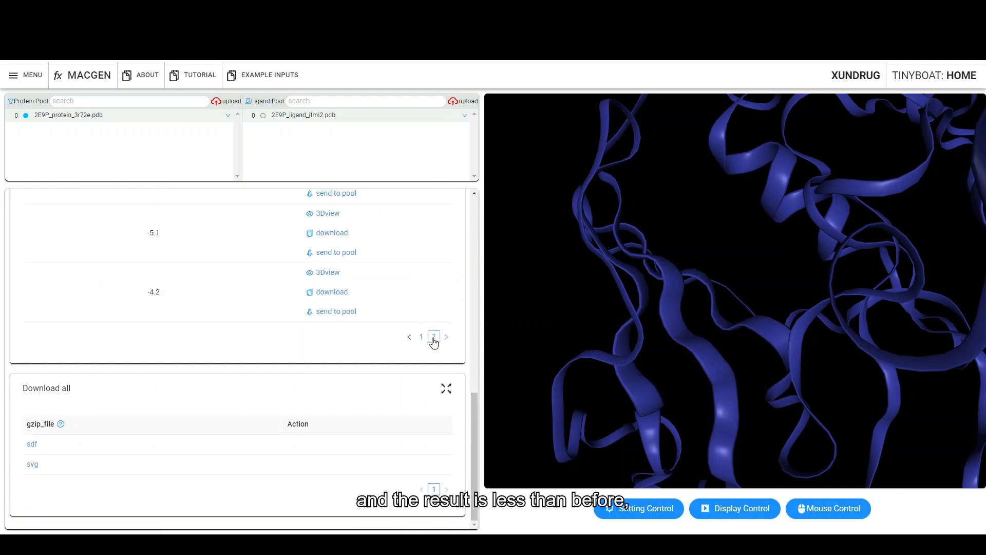
pyautogui.scroll(3, 364, 353)
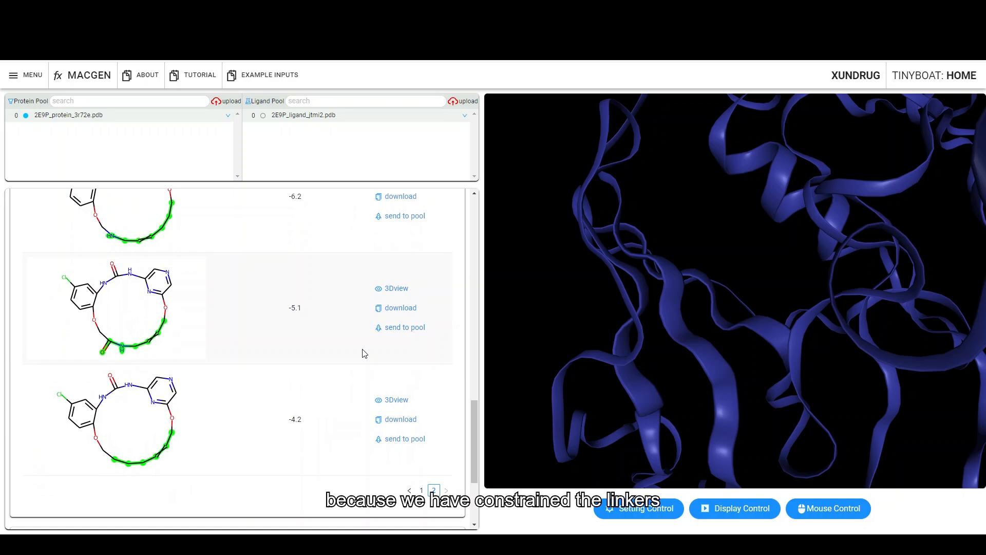
pyautogui.scroll(10, 363, 353)
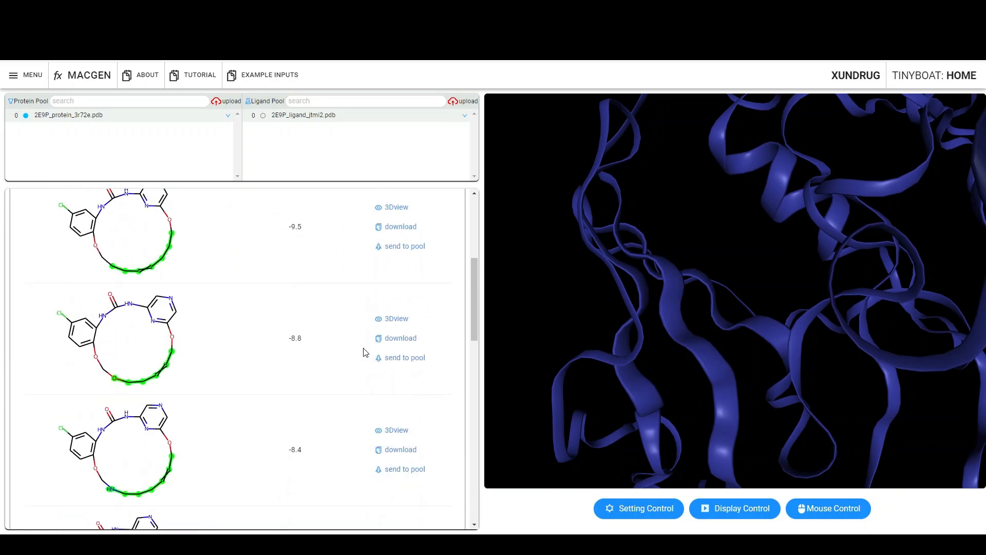
pyautogui.scroll(1, 366, 353)
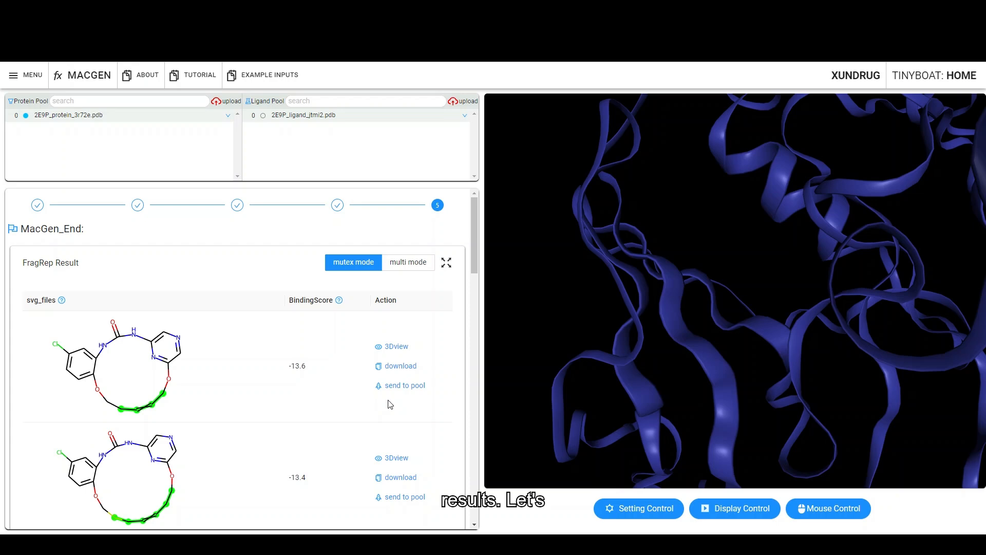
# Step: Abandon the current results, return to step 4 and set the Linker_for_SmallMolecule constraint to SmallMoleculeLinker_Click_Chemistry
pyautogui.click(338, 205)
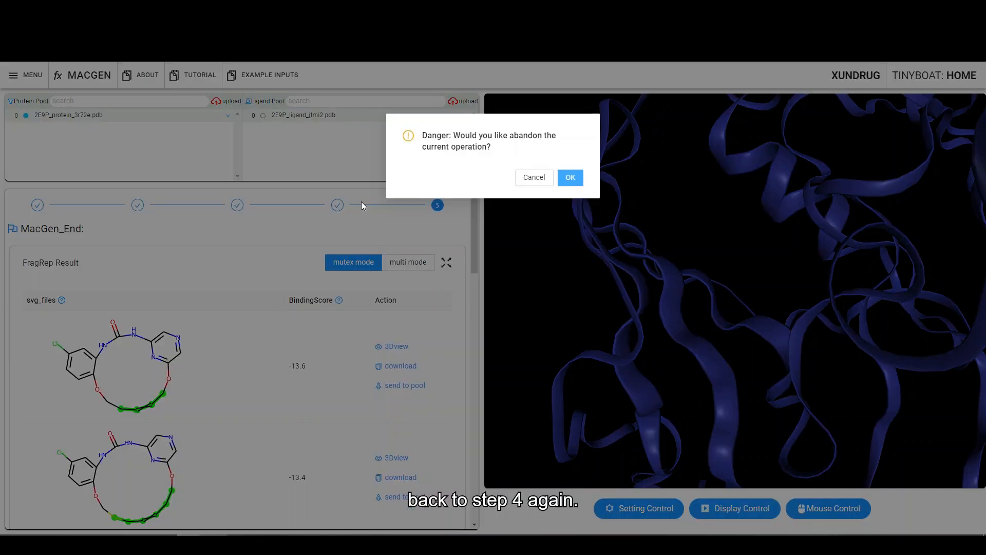
pyautogui.click(574, 178)
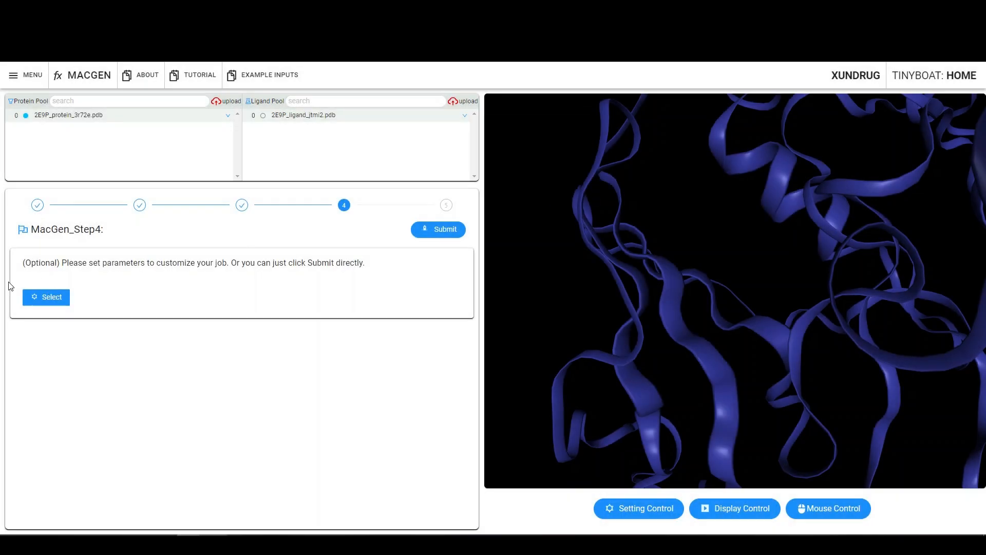
pyautogui.click(37, 298)
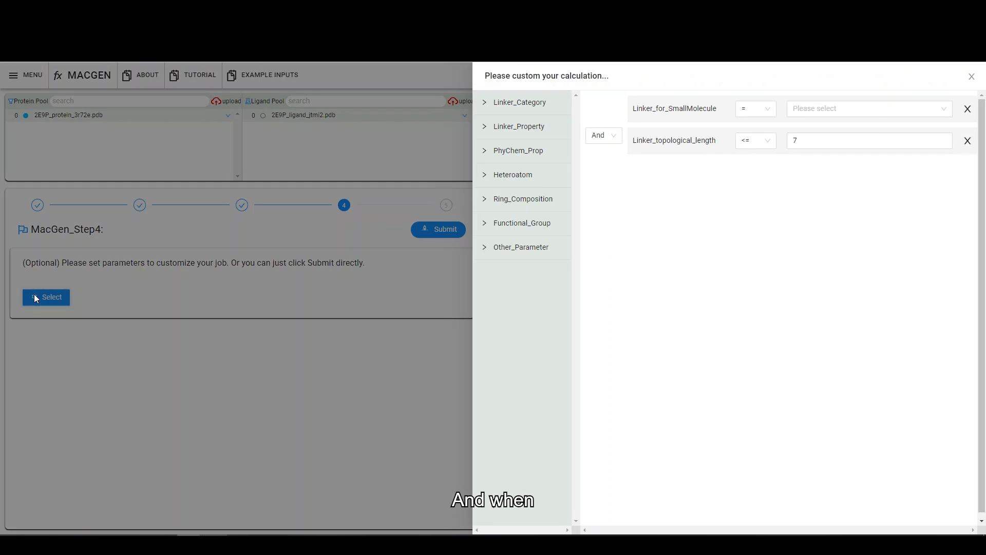
pyautogui.click(813, 117)
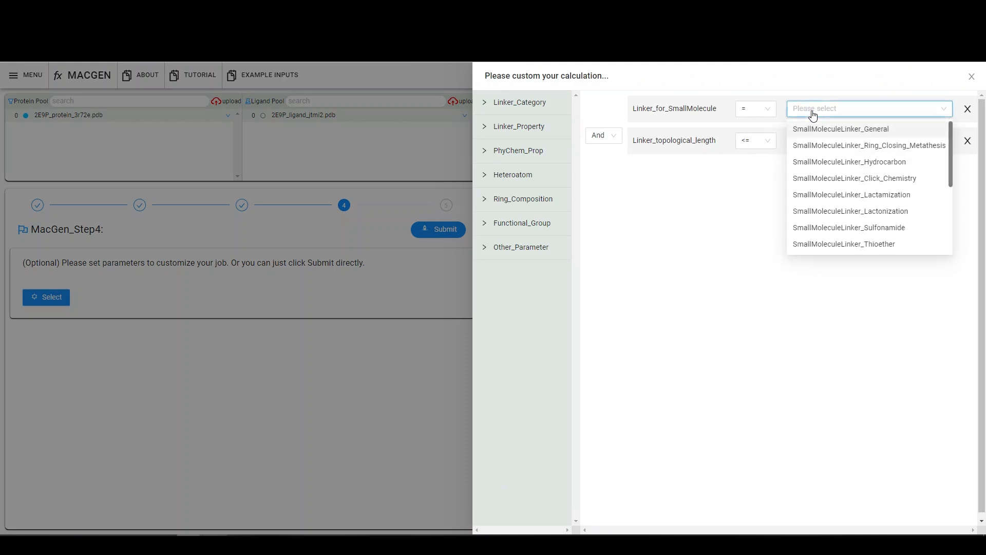
pyautogui.scroll(-2, 822, 191)
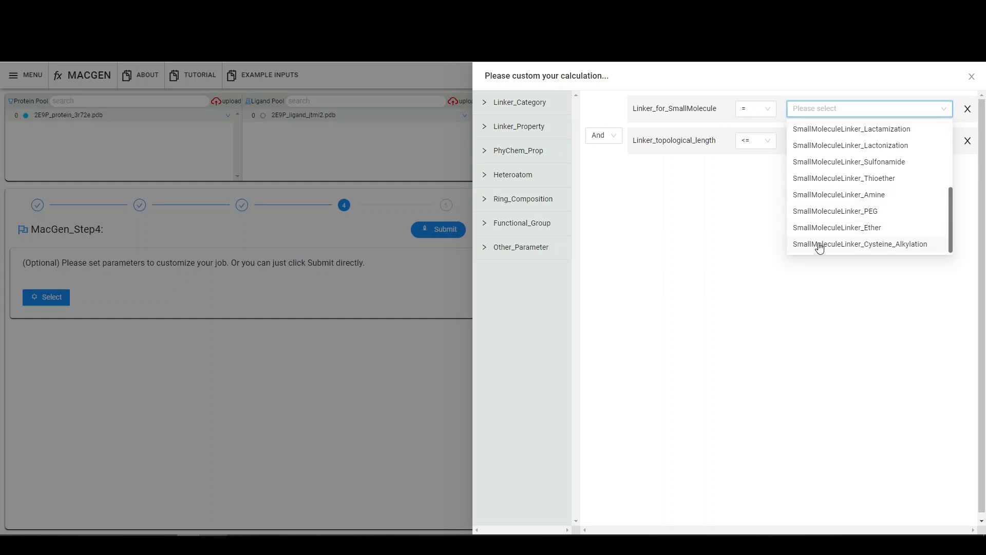
pyautogui.scroll(1, 826, 211)
pyautogui.scroll(2, 826, 211)
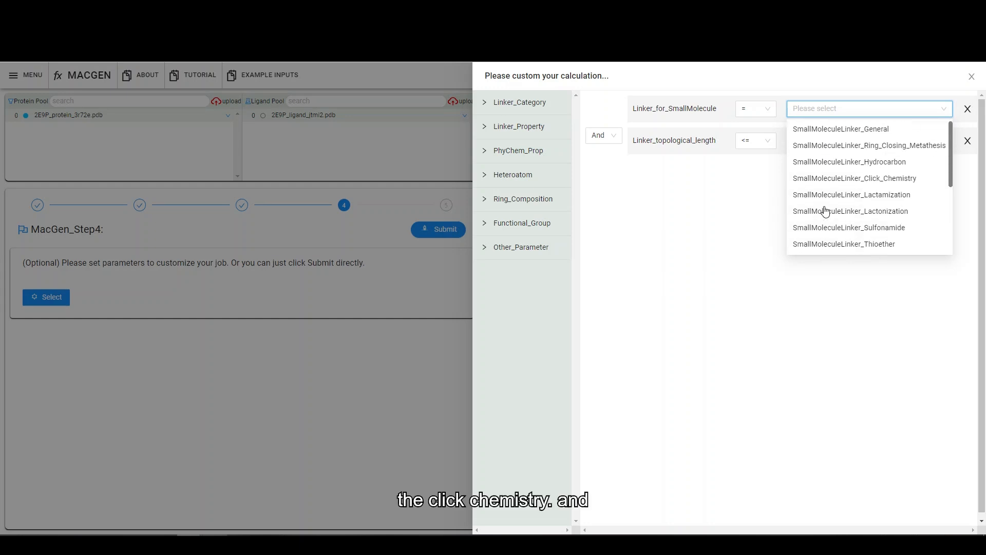
pyautogui.click(837, 183)
# Step: Limit Linker_topological_length to <= 4 and submit the job with the click chemistry linker constraint
pyautogui.moveTo(815, 142); pyautogui.dragTo(780, 143)
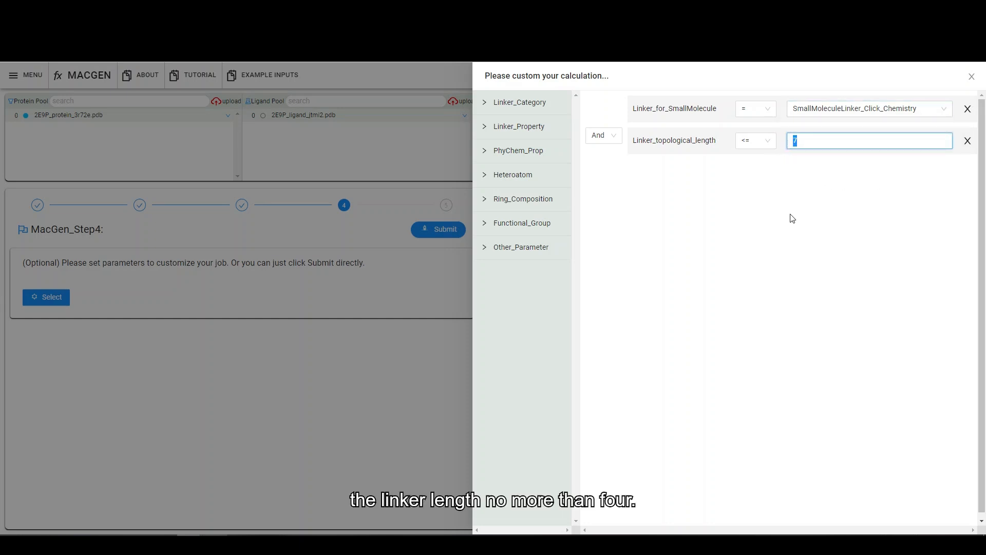
pyautogui.write('4')
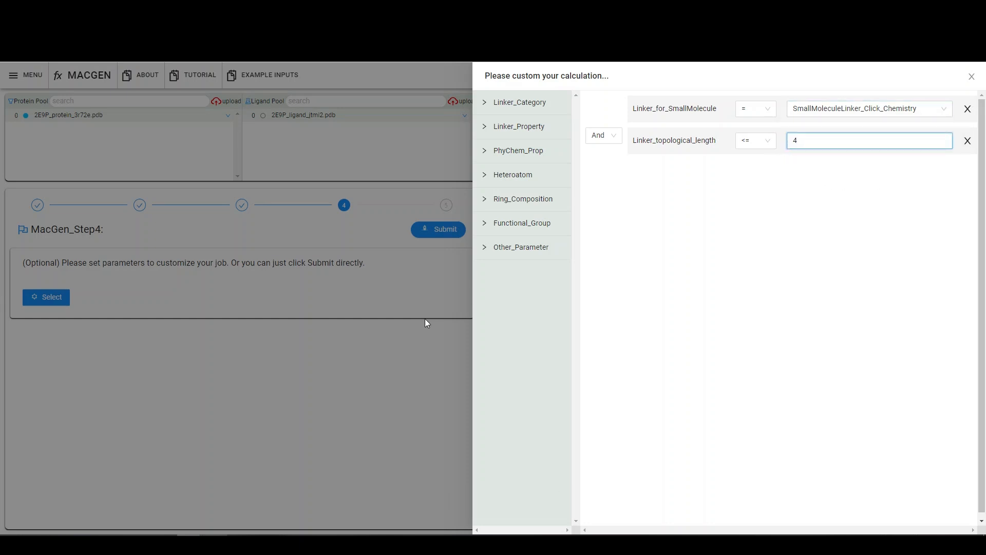
pyautogui.click(465, 265)
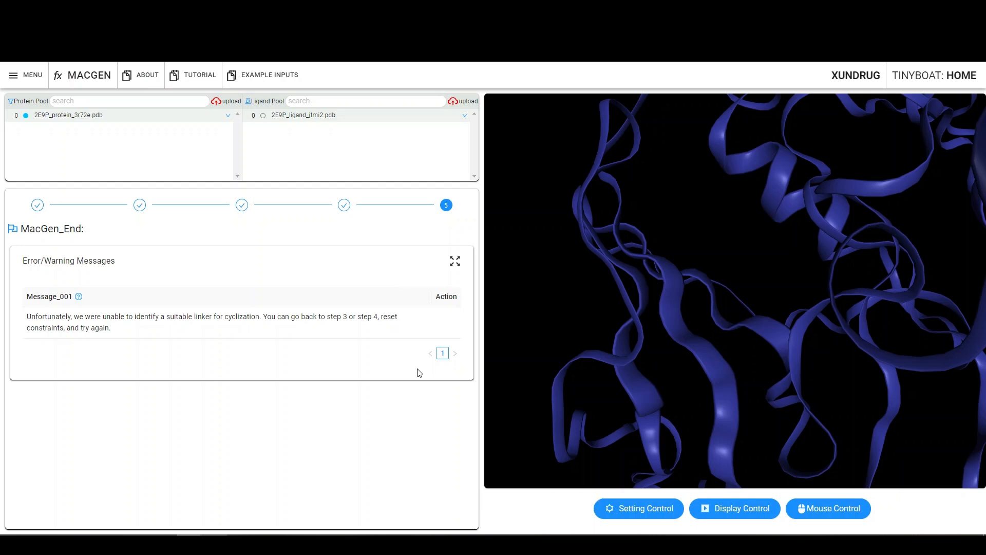
# Step: Return to step 4, reopen the custom calculation parameters and remove the Linker_topological_length constraint
pyautogui.click(344, 207)
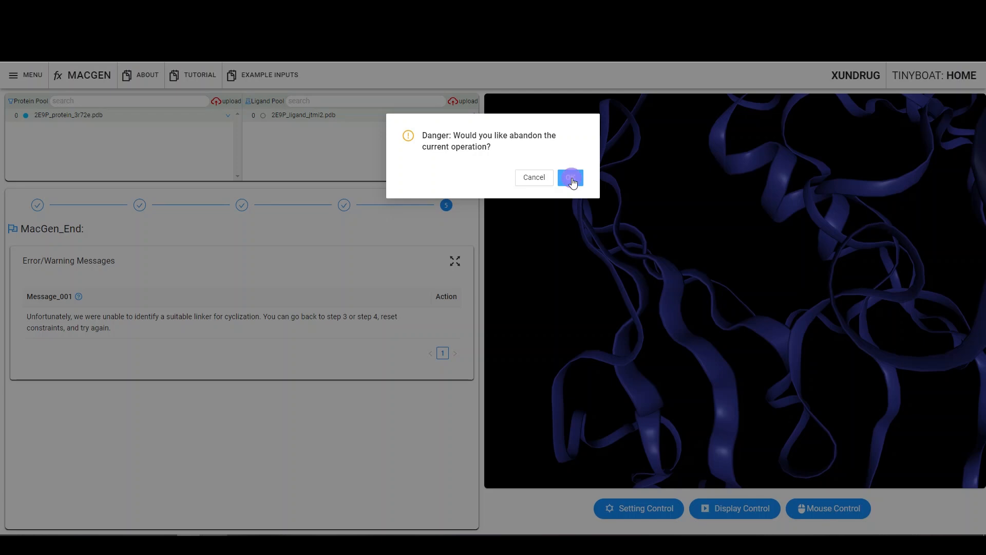
pyautogui.click(571, 179)
pyautogui.click(52, 298)
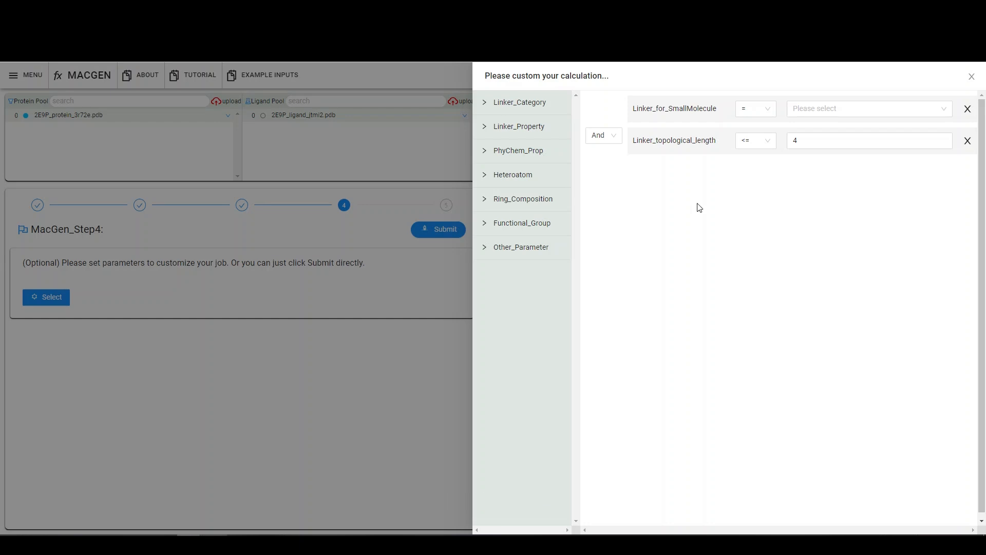
pyautogui.click(968, 143)
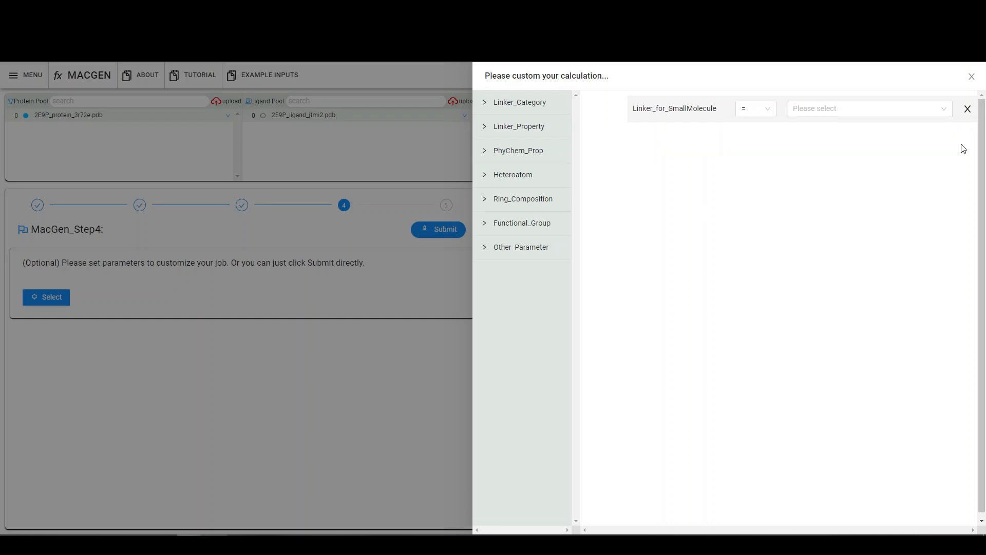
# Step: Set the Linker_for_SmallMolecule constraint to SmallMoleculeLinker_Hydrocarbon and submit the MacGen job
pyautogui.click(943, 110)
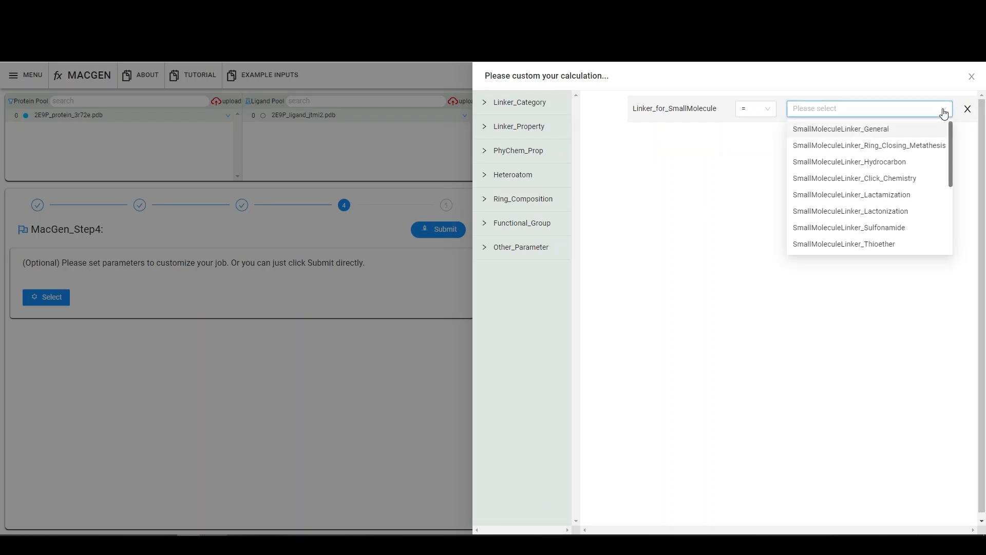
pyautogui.click(900, 161)
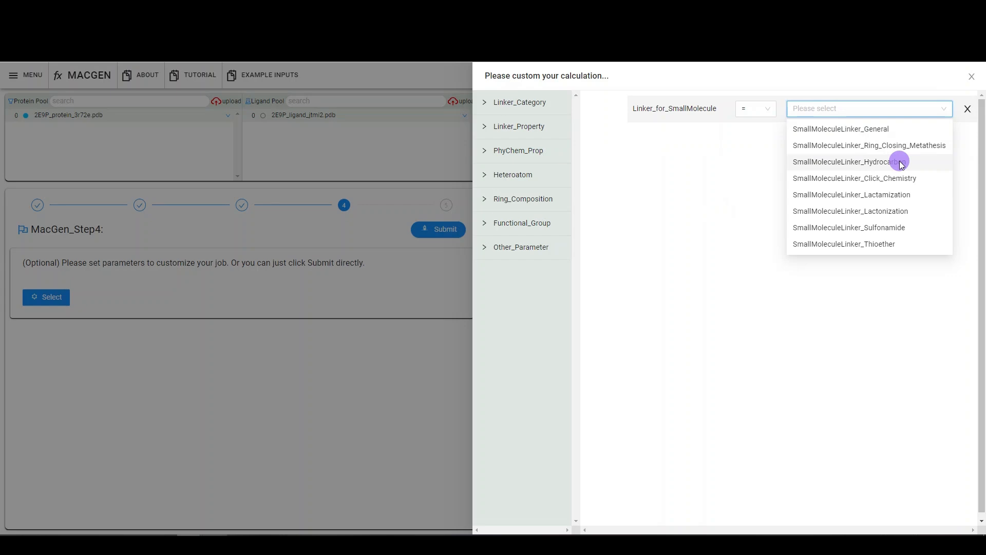
pyautogui.click(271, 383)
pyautogui.click(430, 234)
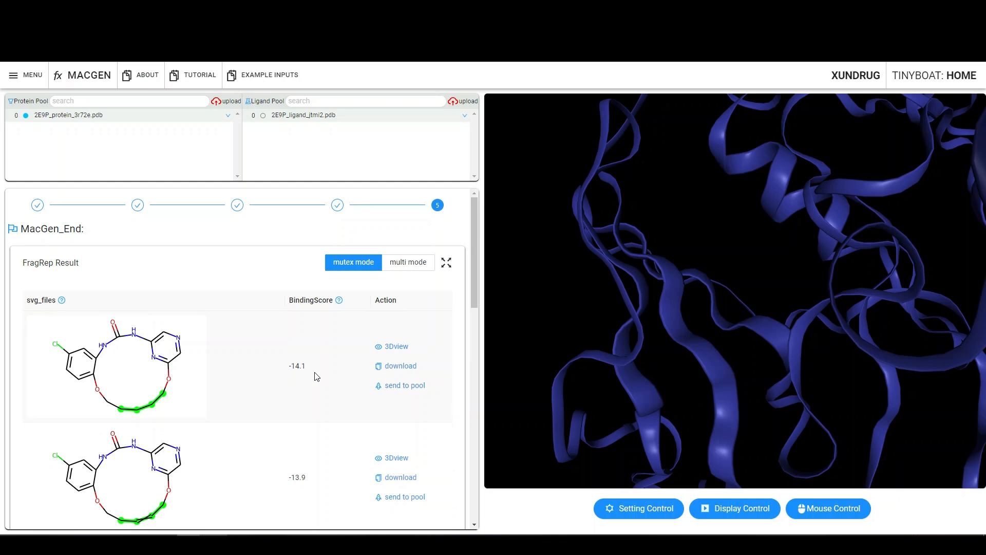
# Step: Review the macrocycles and binding scores generated with the hydrocarbon linker constraint
pyautogui.scroll(-6, 317, 377)
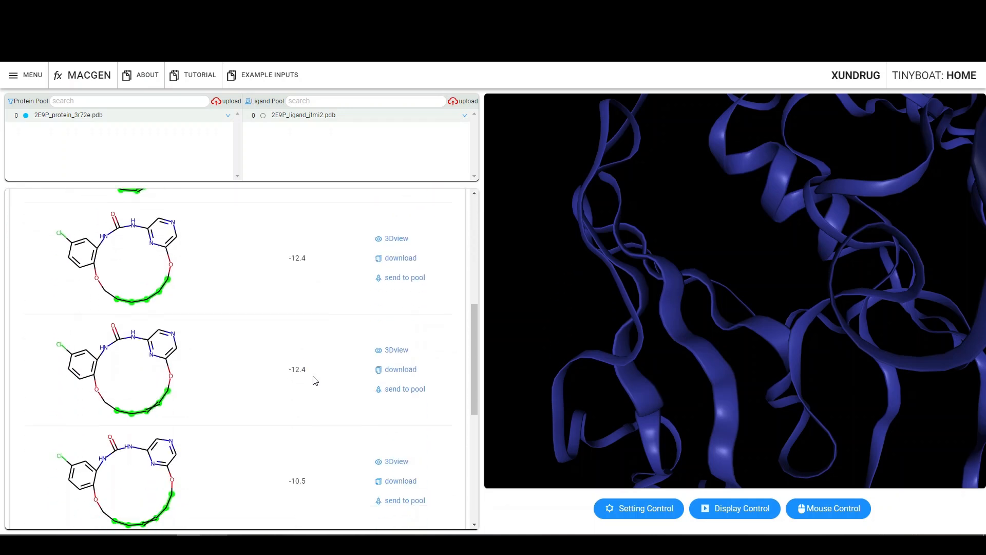
pyautogui.scroll(-5, 315, 381)
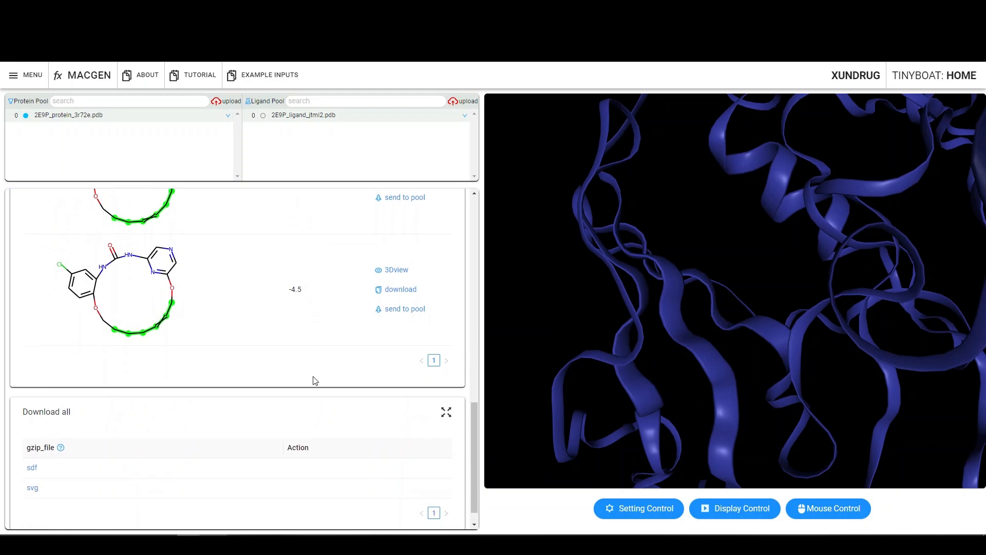
pyautogui.scroll(10, 315, 381)
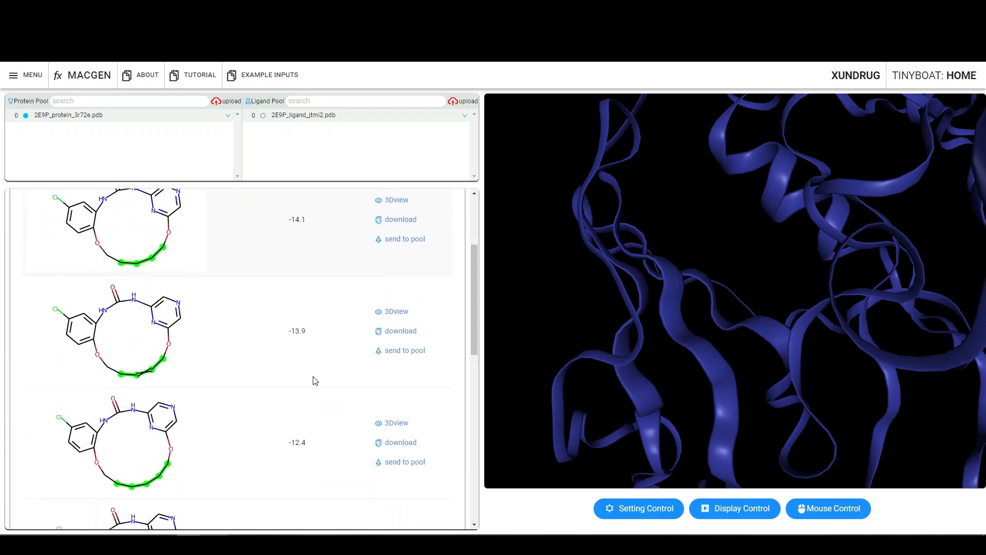